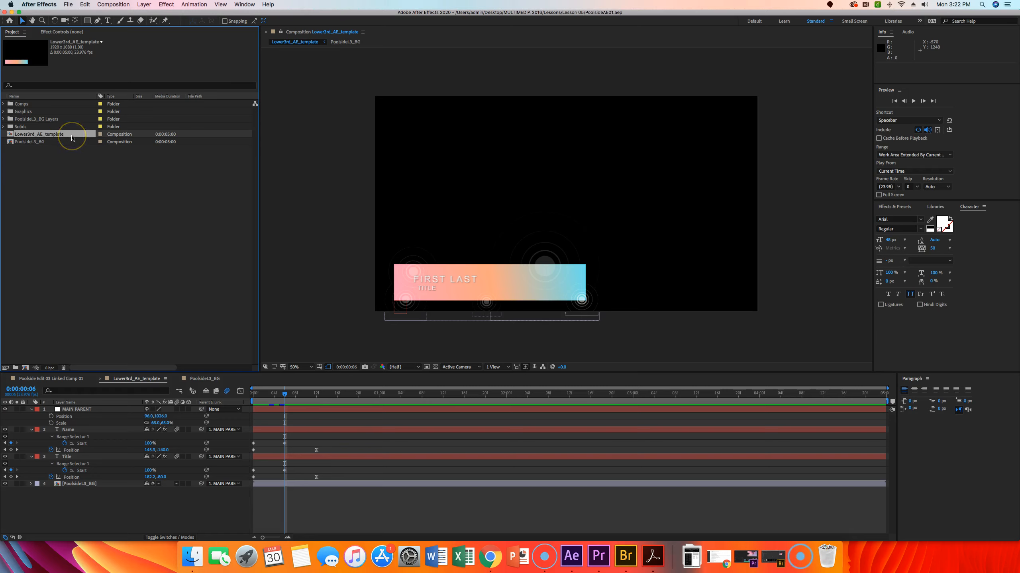
# Step: Duplicate the Lower3rd_AE_template composition and rename the copy with the first presenter's first name
pyautogui.click(72, 138)
pyautogui.press('super+d')
pyautogui.click(63, 141)
pyautogui.click(64, 143)
pyautogui.press('Return')
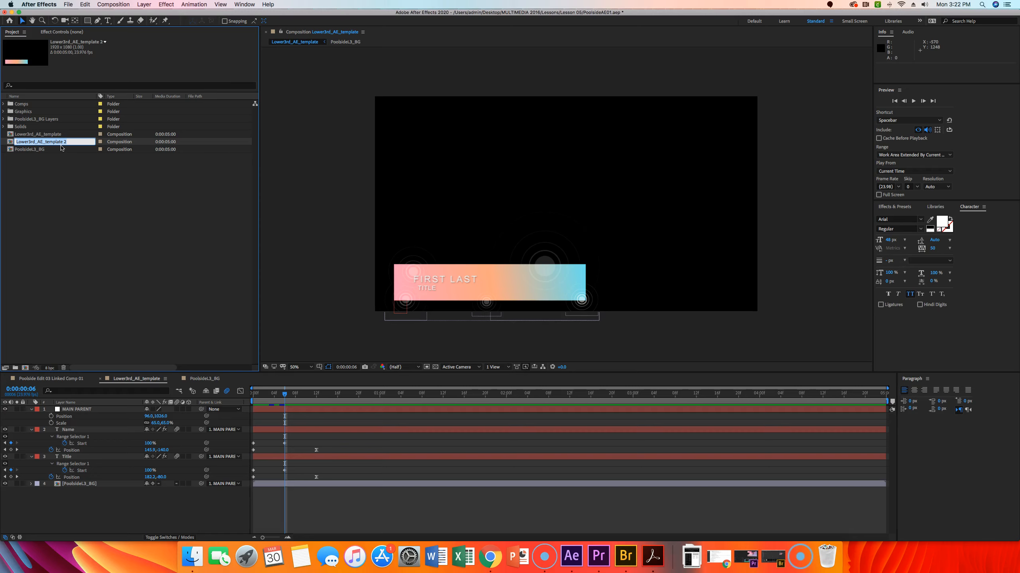
pyautogui.click(64, 142)
pyautogui.click(47, 141)
pyautogui.moveTo(47, 142); pyautogui.dragTo(135, 158)
pyautogui.press('Delete')
pyautogui.write('Dwight')
pyautogui.press('Return')
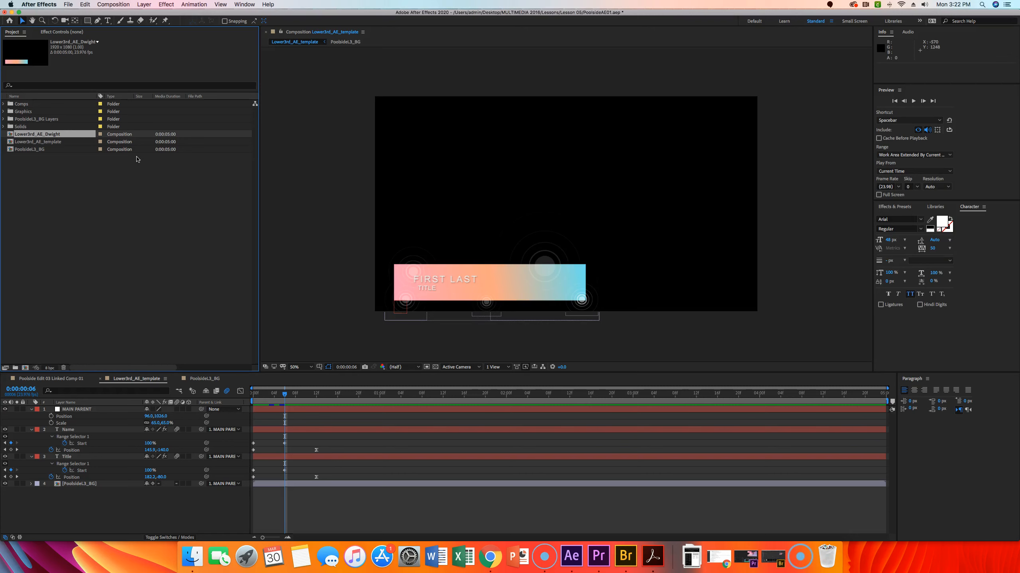
# Step: Open the new composition, move to the next keyframe, and replace the name text with the presenter's full name
pyautogui.doubleClick(12, 136)
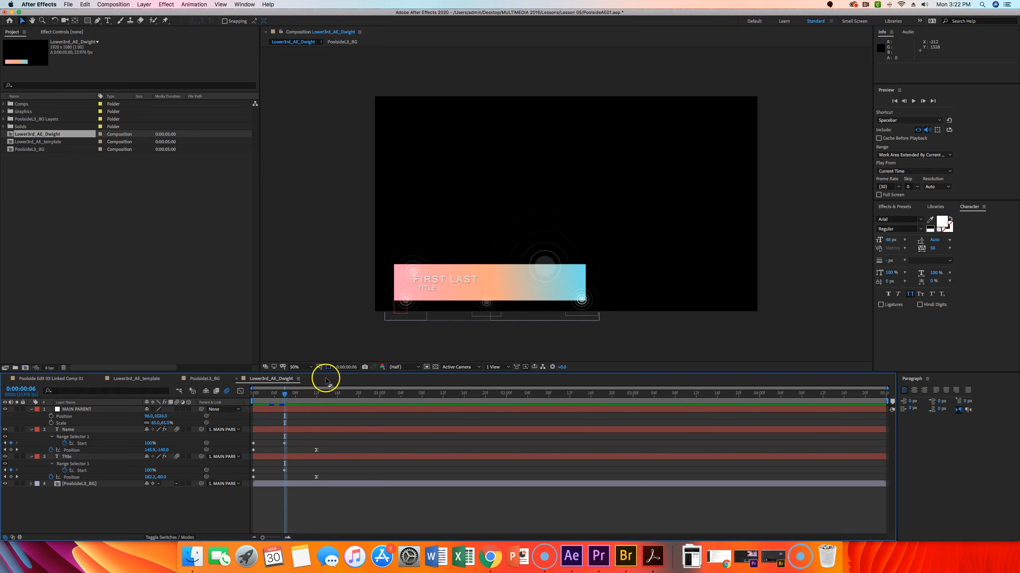
pyautogui.press('k')
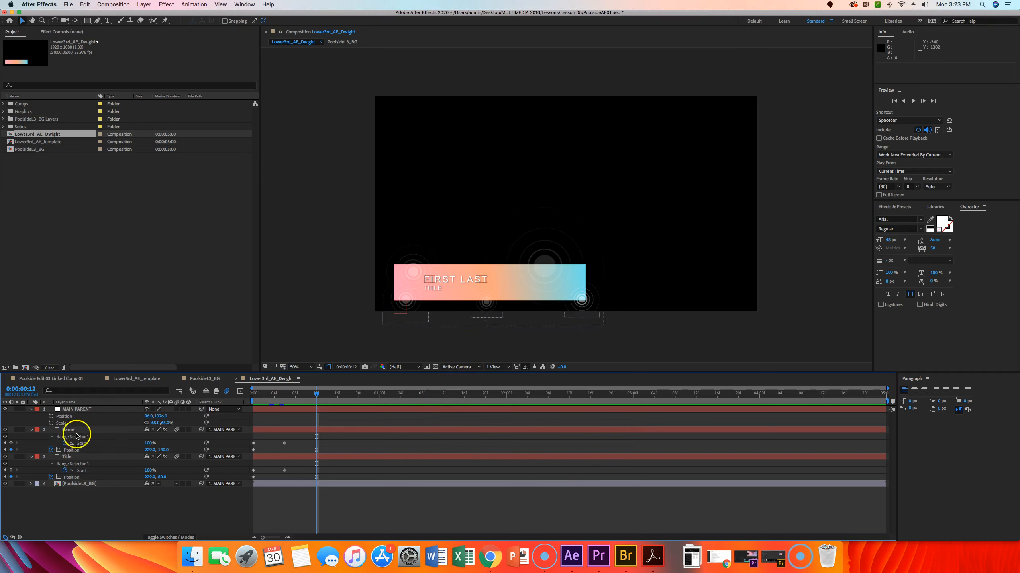
pyautogui.doubleClick(446, 278)
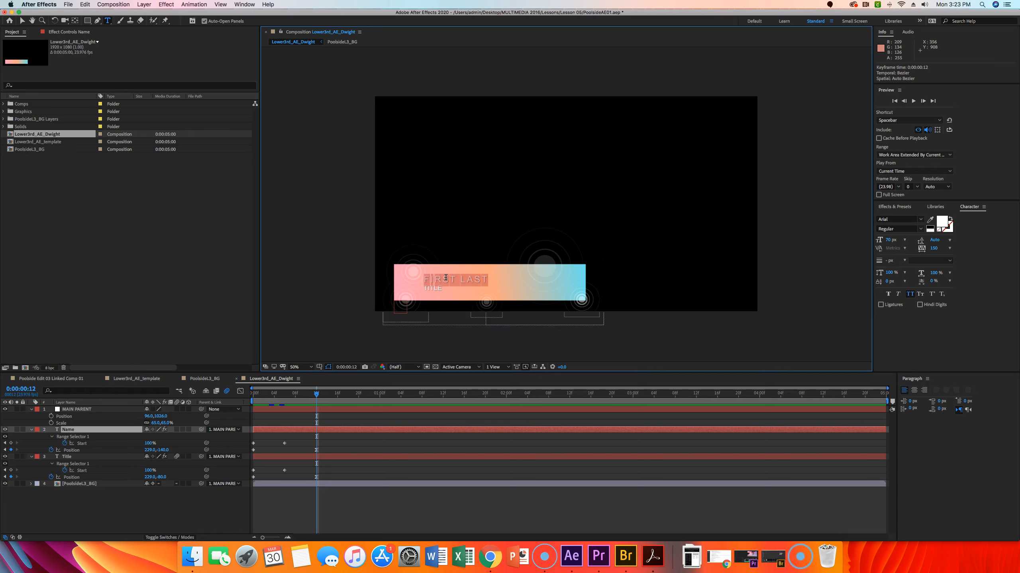
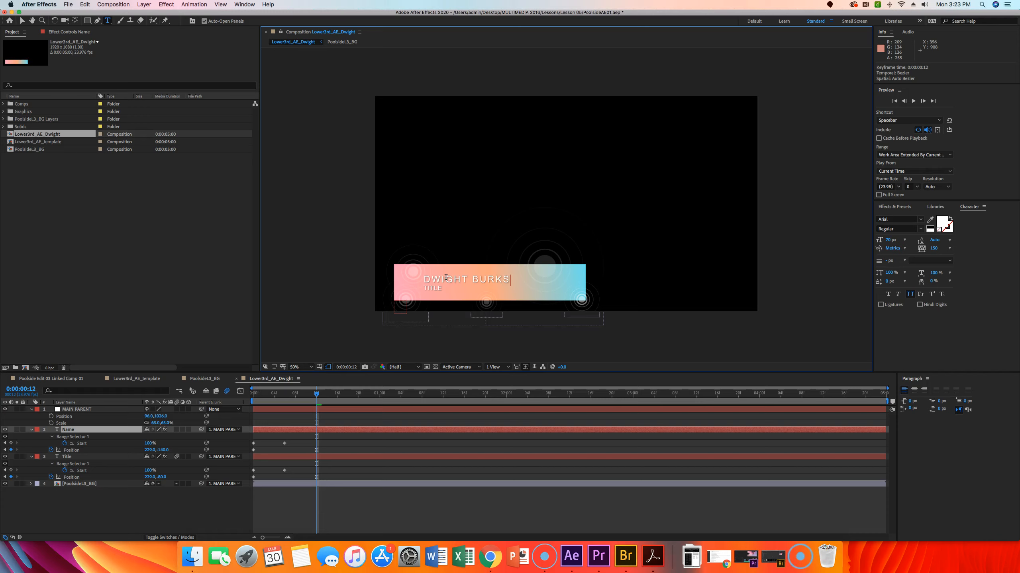
pyautogui.press('Escape')
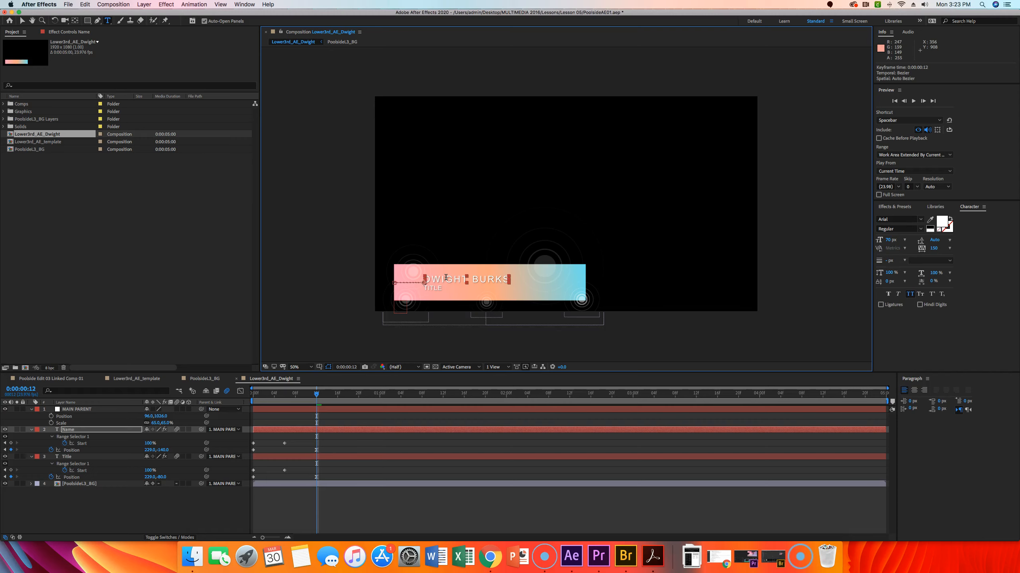
# Step: Replace the title line text with PRODUCER 12FPS
pyautogui.click(428, 276)
pyautogui.doubleClick(432, 289)
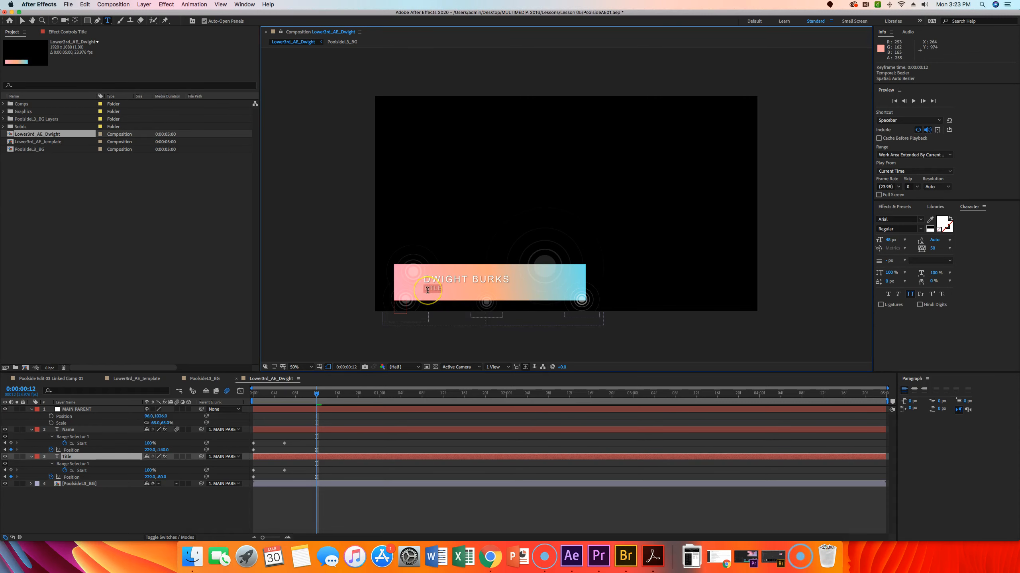
pyautogui.write('PRODUCER, 12FPS')
pyautogui.press('Escape')
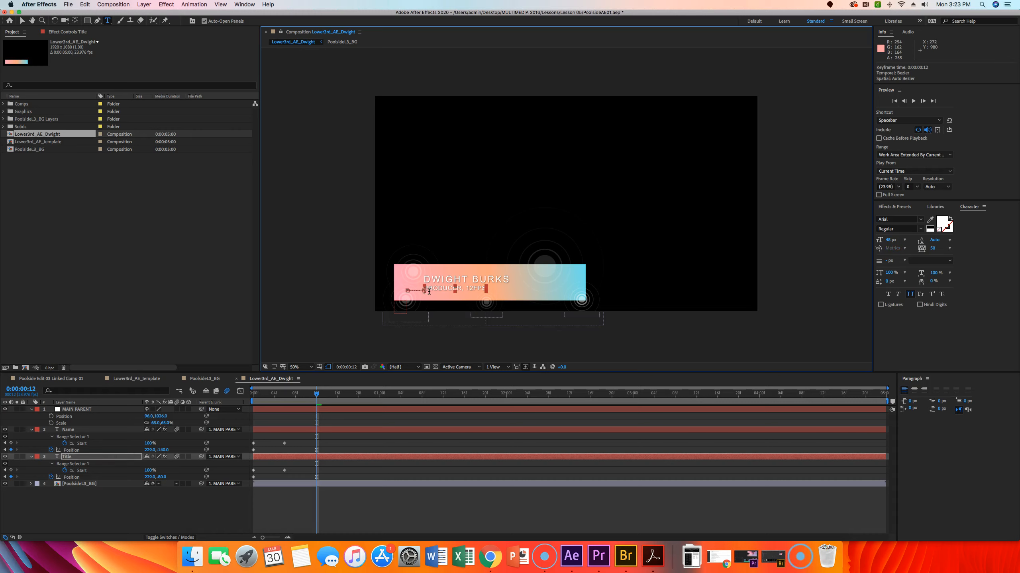
# Step: Preview the lower third animation
pyautogui.press('space')
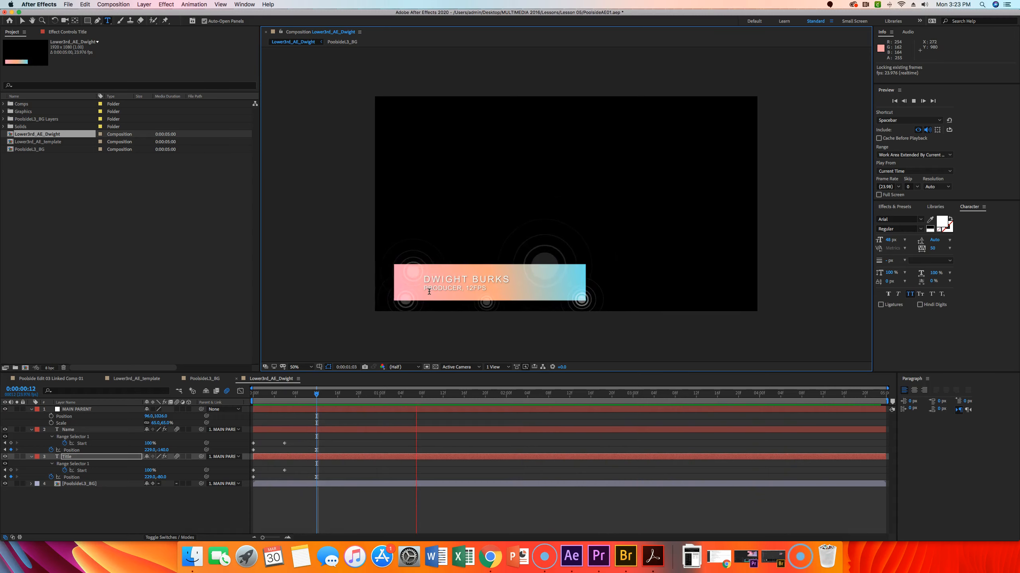
pyautogui.press('space')
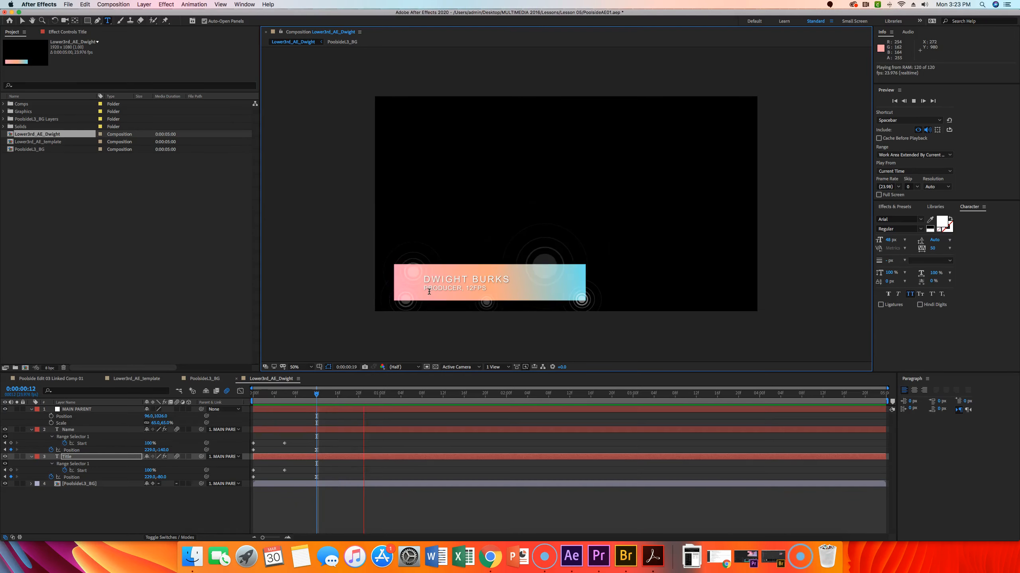
pyautogui.press('space')
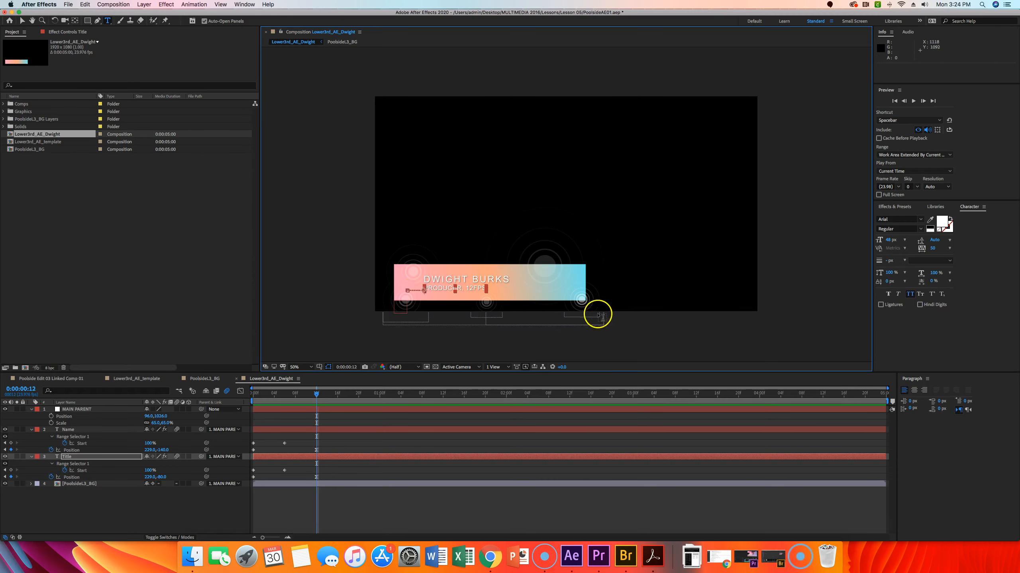
# Step: Duplicate the first presenter's composition and rename the copy with the second presenter's first name
pyautogui.click(173, 218)
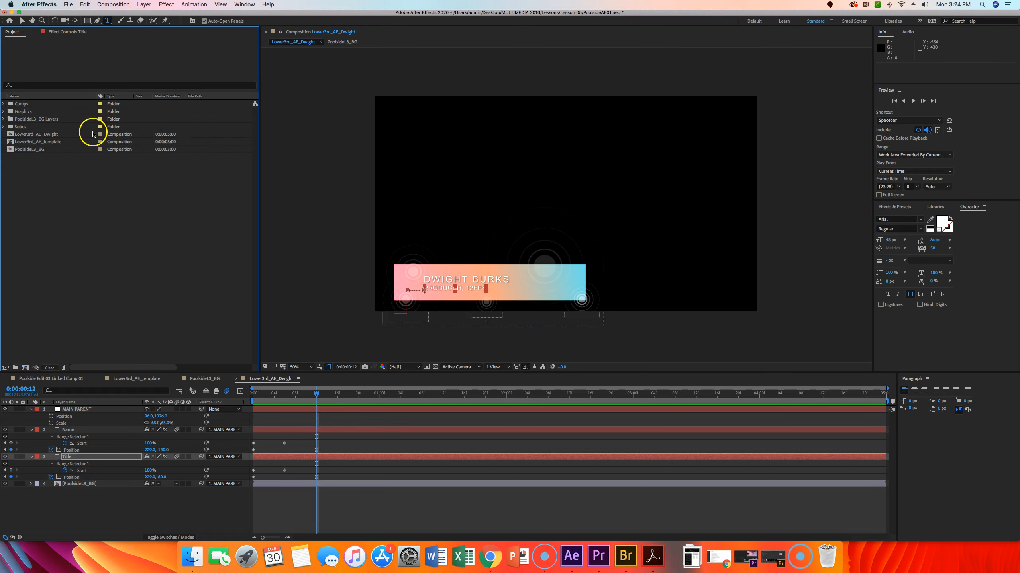
pyautogui.click(40, 135)
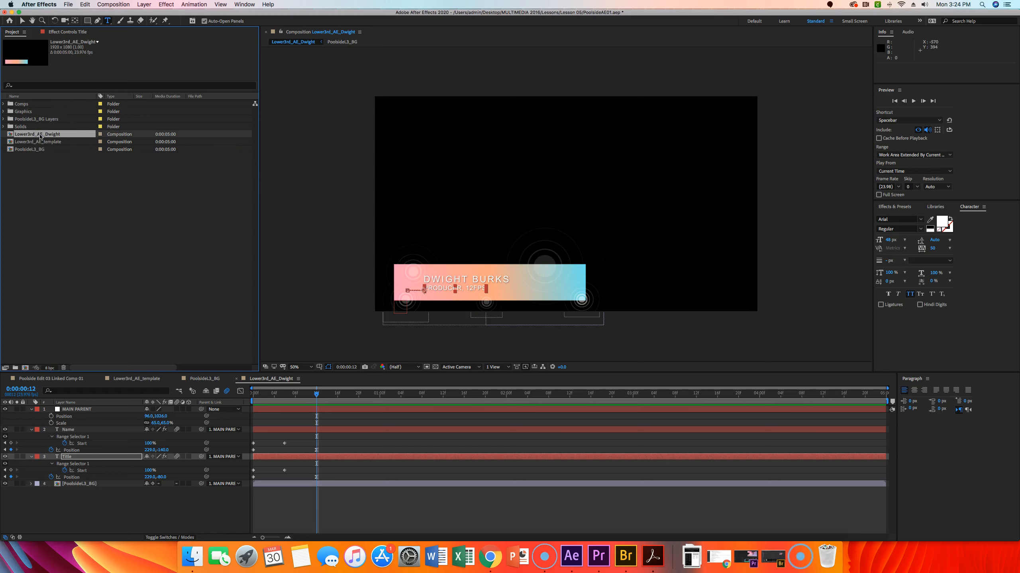
pyautogui.press('super+d')
pyautogui.click(66, 143)
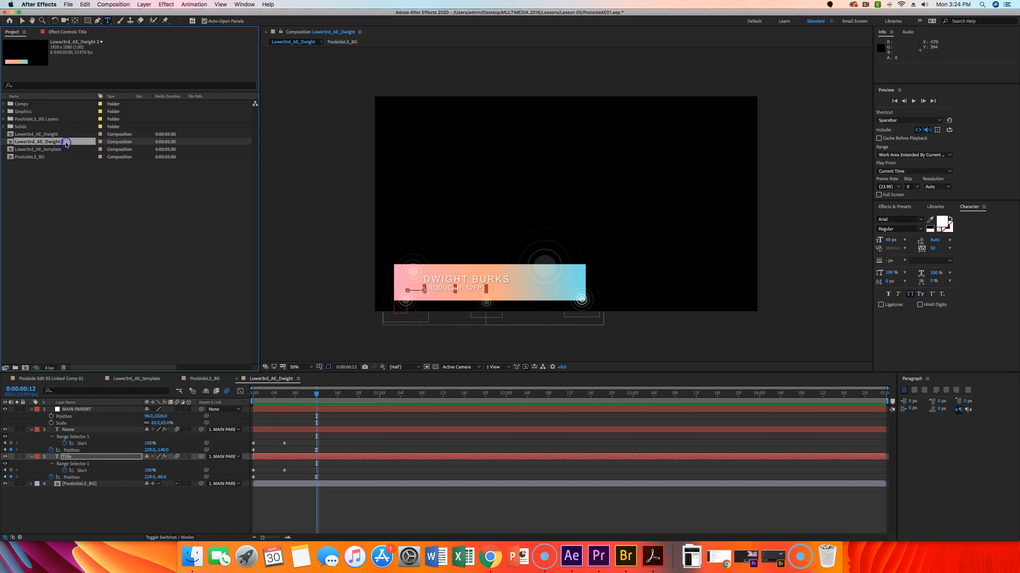
pyautogui.press('Return')
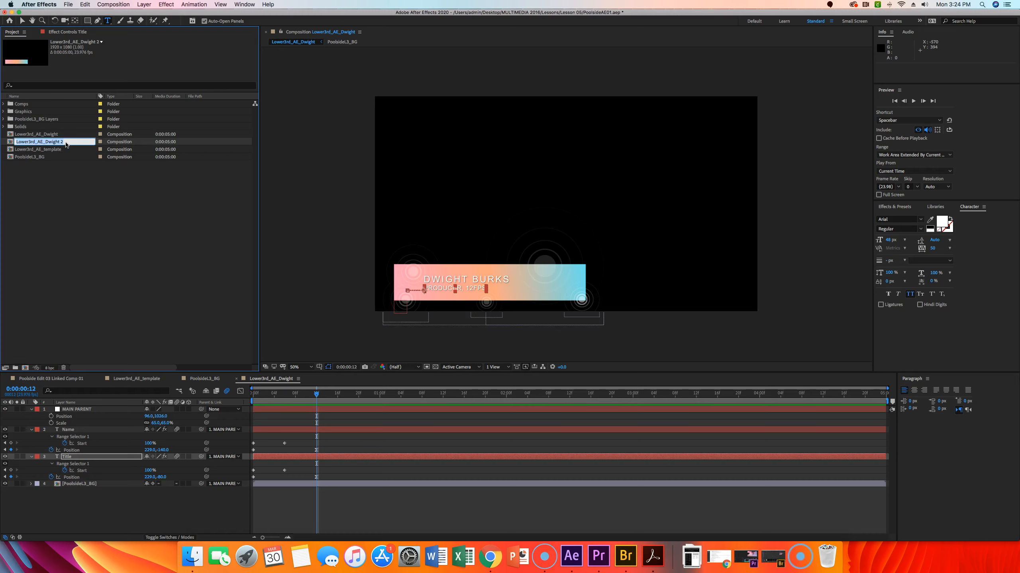
pyautogui.click(79, 143)
pyautogui.press('Return')
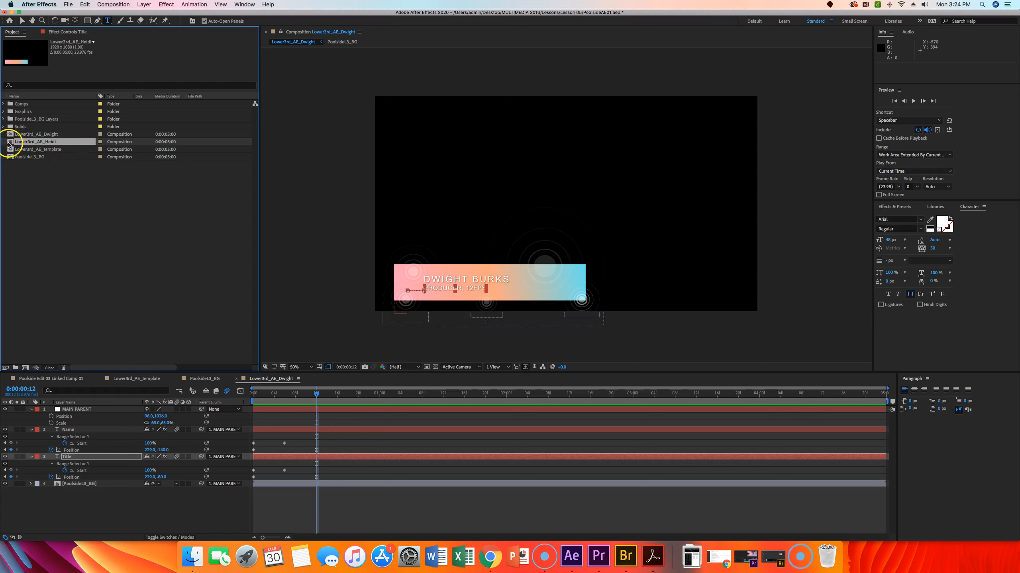
# Step: Open the second duplicate and replace the name text with the second presenter's full name
pyautogui.doubleClick(29, 142)
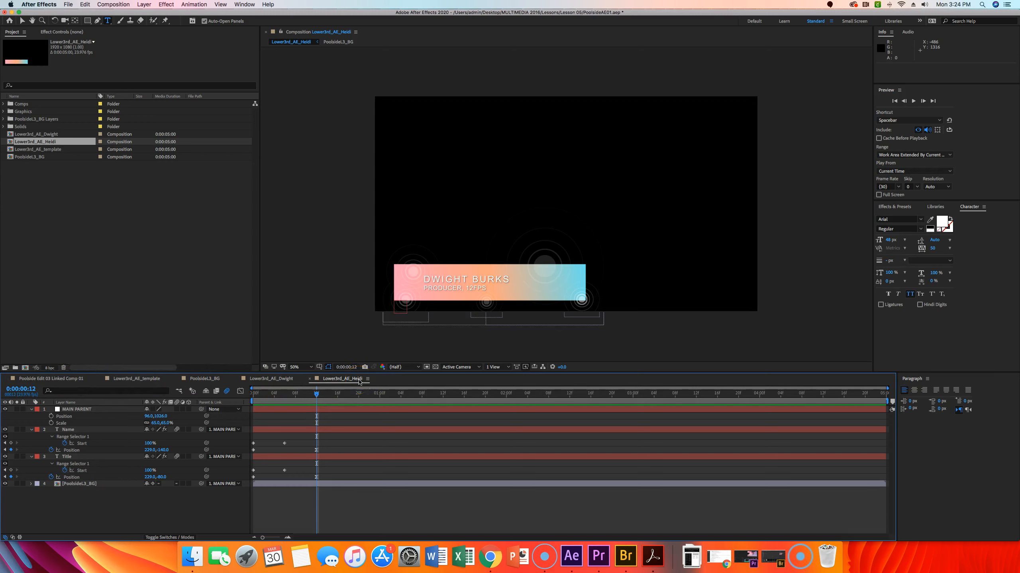
pyautogui.doubleClick(457, 277)
pyautogui.tripleClick(457, 277)
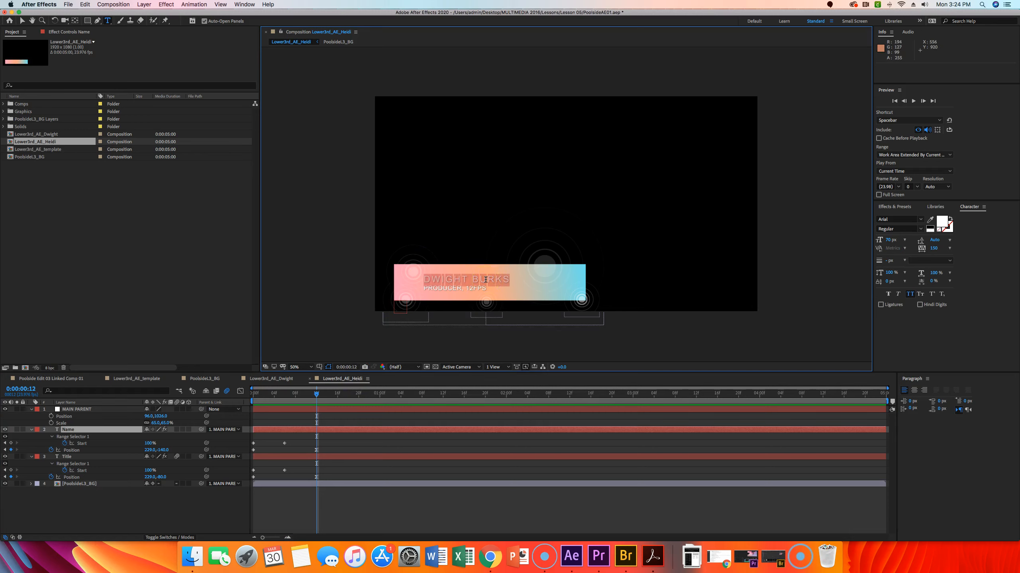
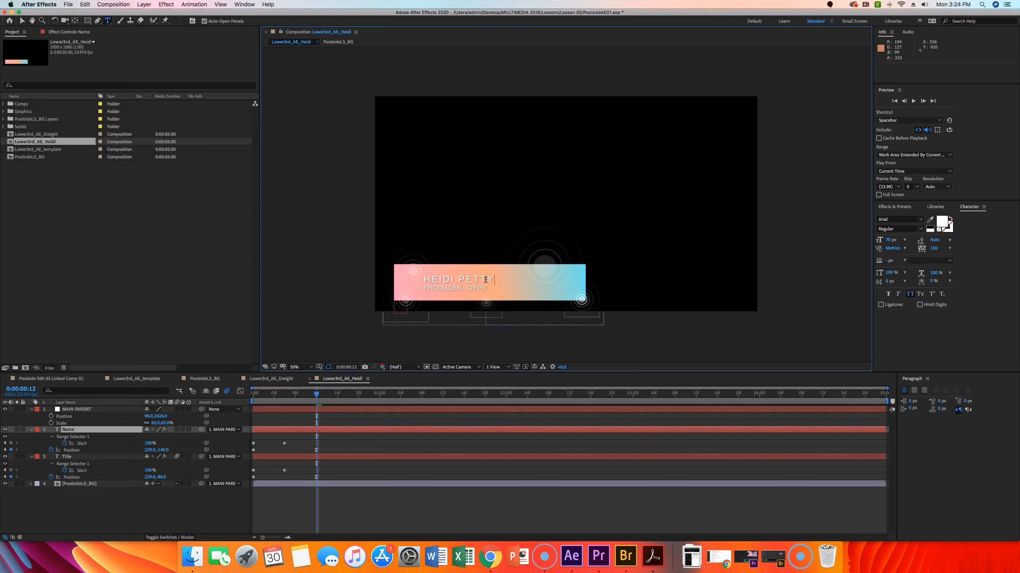
pyautogui.press('Escape')
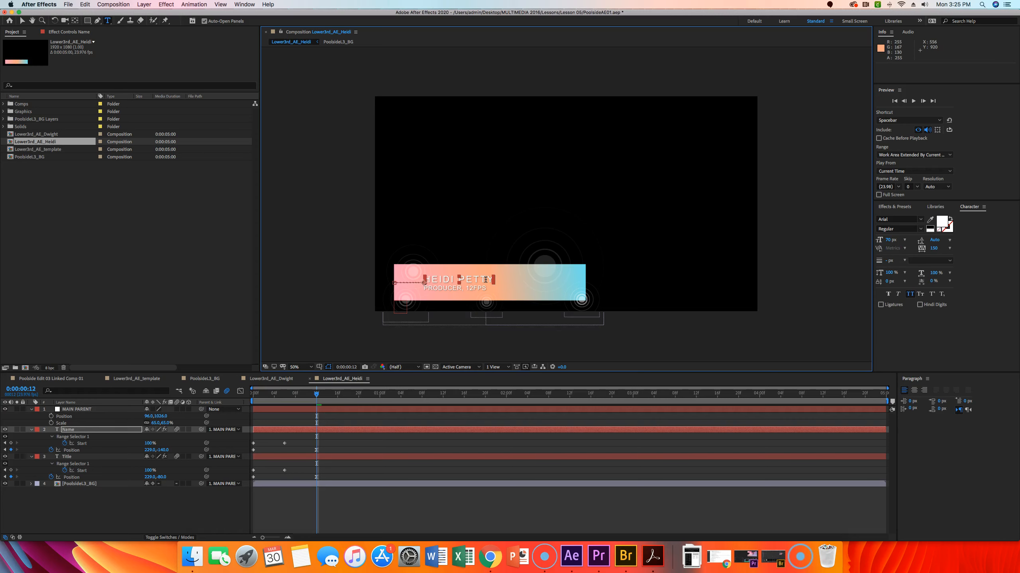
# Step: Preview the second presenter's lower third animation
pyautogui.press('space')
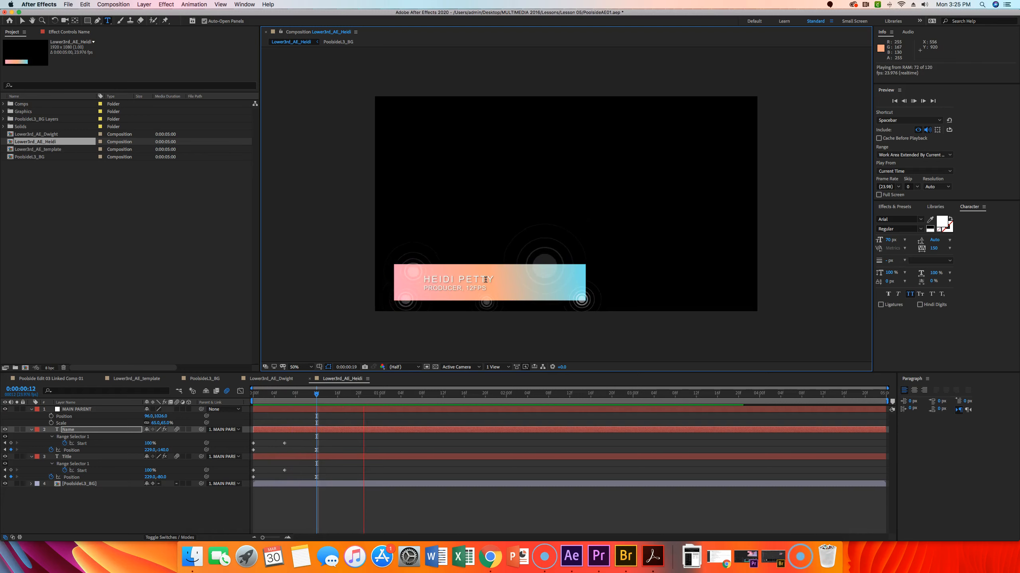
pyautogui.press('space')
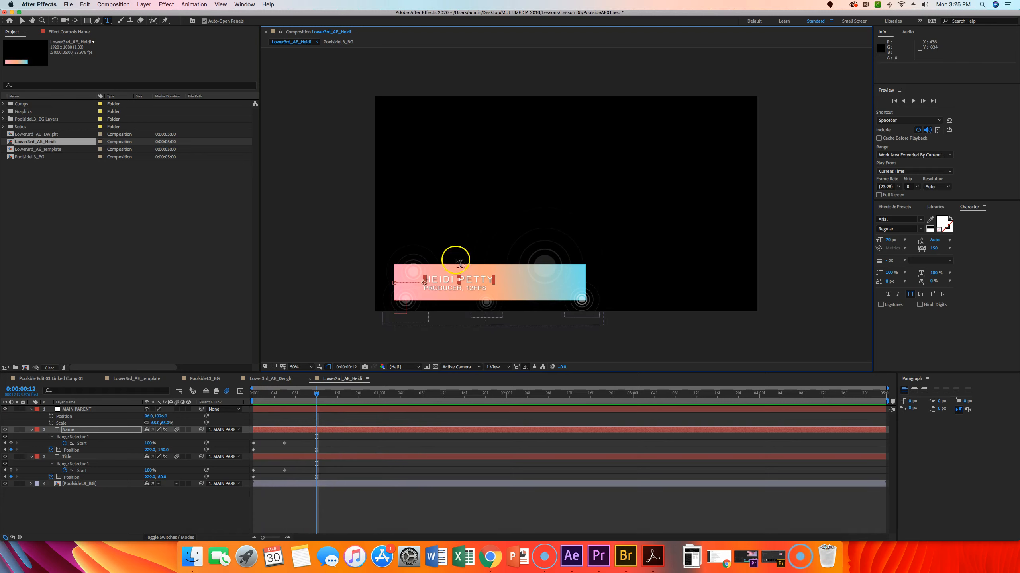
pyautogui.click(118, 212)
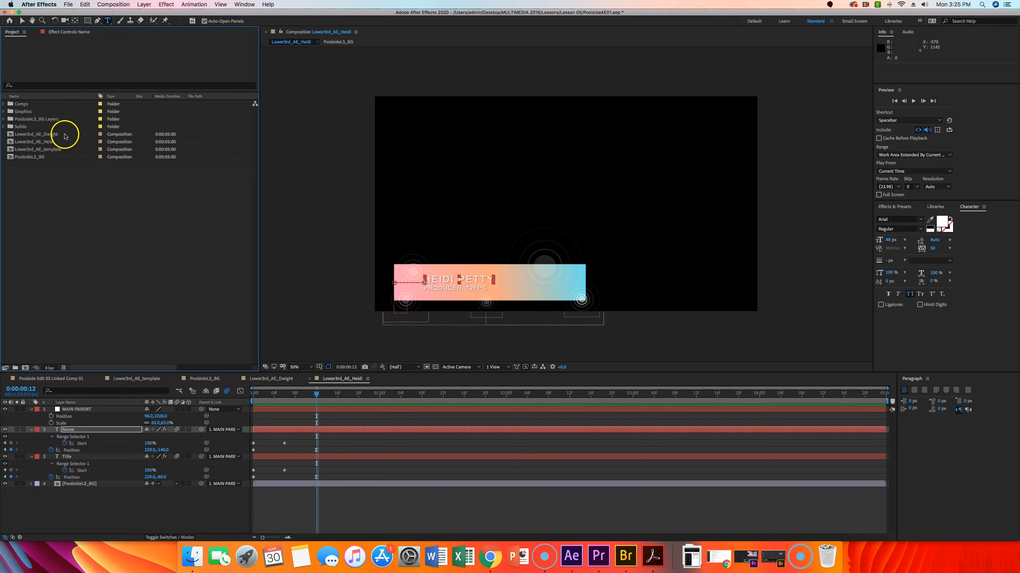
# Step: Duplicate the second presenter's composition and rename the copy with the third presenter's first name
pyautogui.click(41, 143)
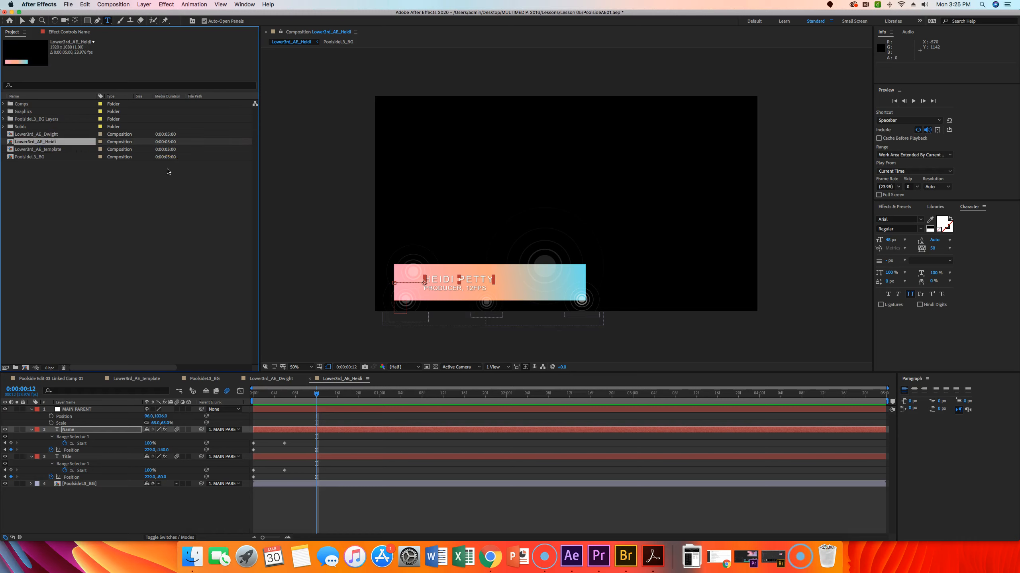
pyautogui.press('super+d')
pyautogui.press('Return')
pyautogui.moveTo(63, 149); pyautogui.dragTo(47, 150)
pyautogui.write('Tyler')
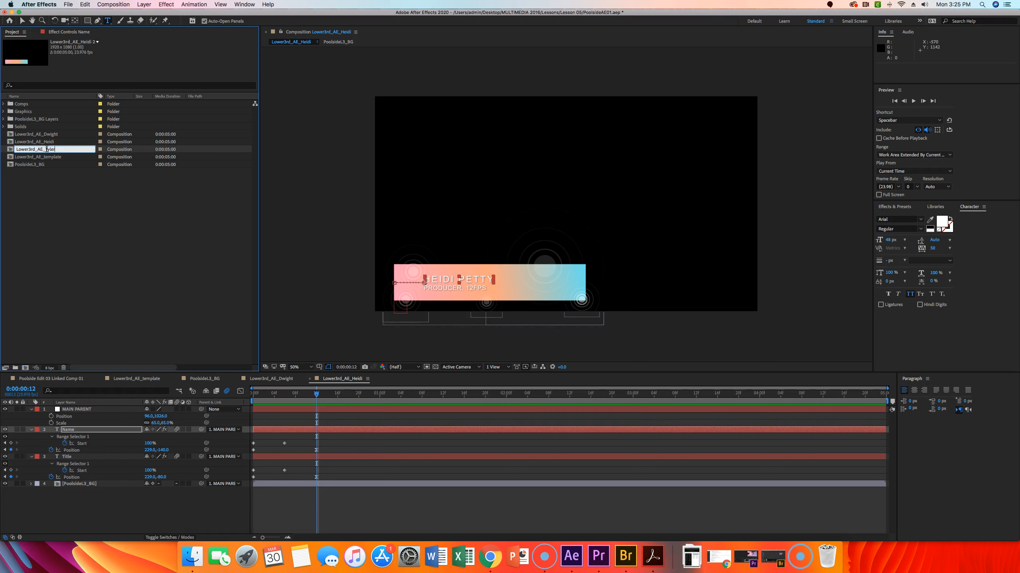
pyautogui.press('Return')
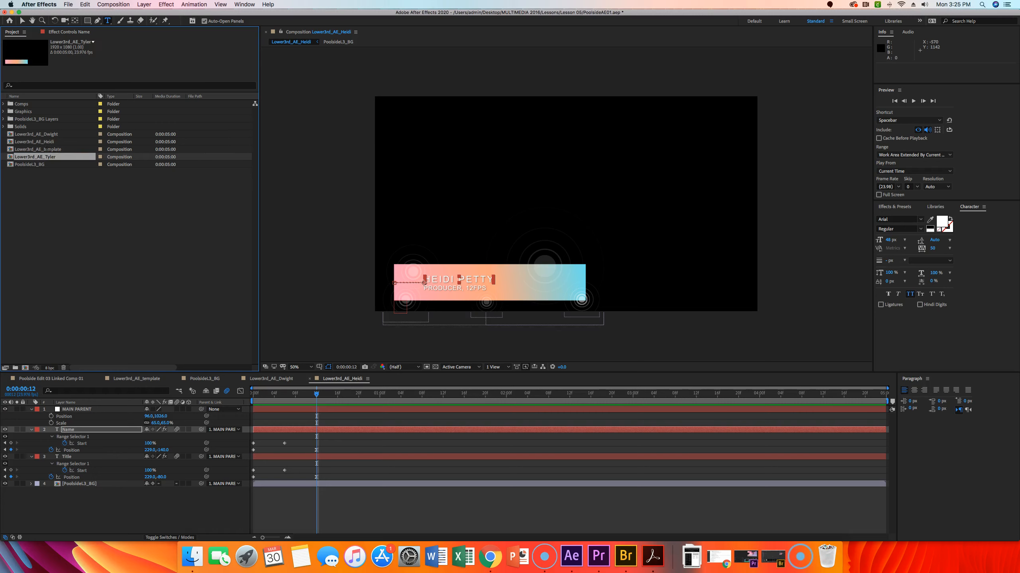
# Step: Open the third duplicate and replace the name text with the third presenter's full name
pyautogui.doubleClick(12, 157)
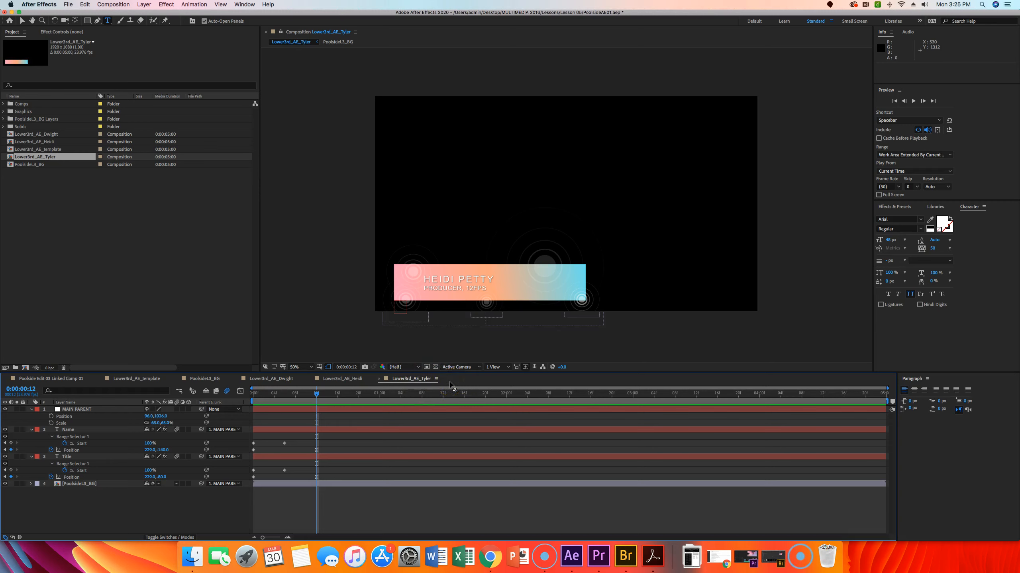
pyautogui.click(447, 280)
pyautogui.tripleClick(447, 280)
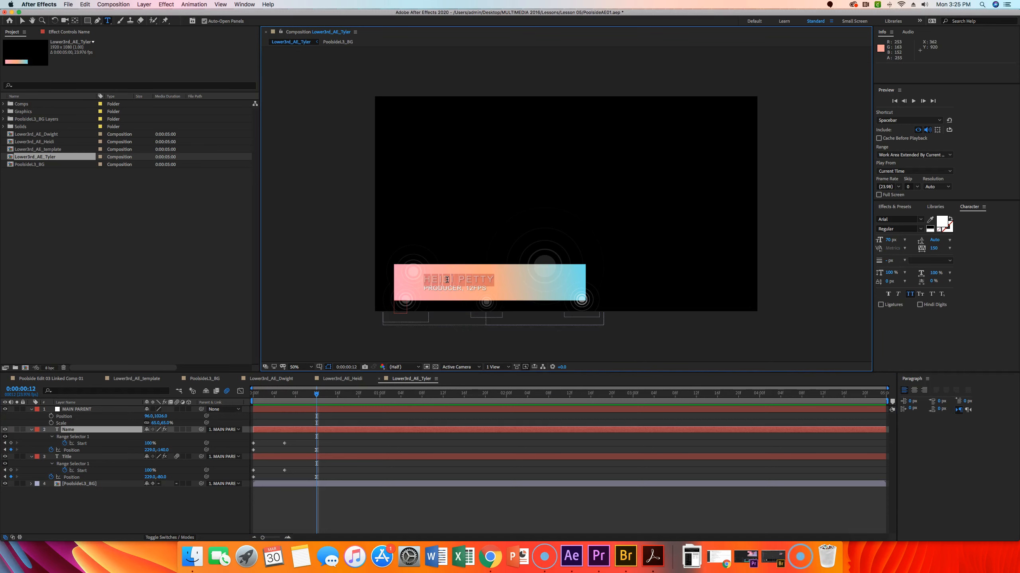
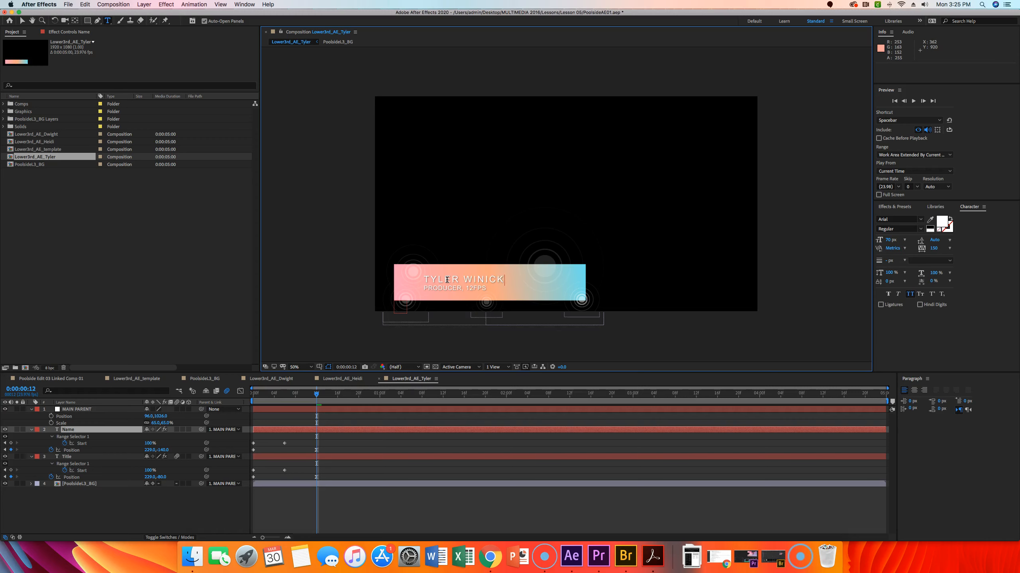
pyautogui.press('Escape')
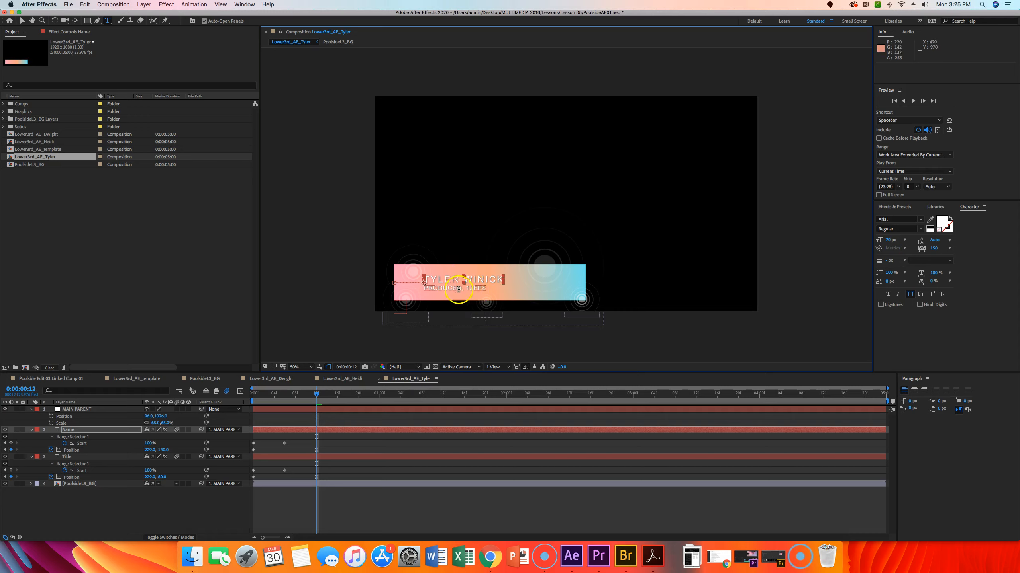
pyautogui.click(136, 221)
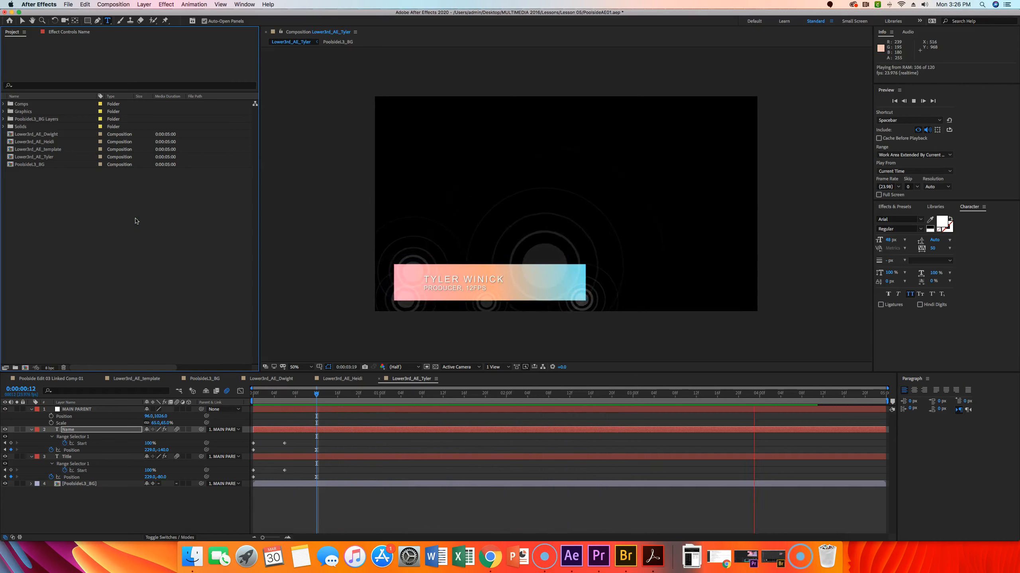
pyautogui.hscroll(2, 85, 199)
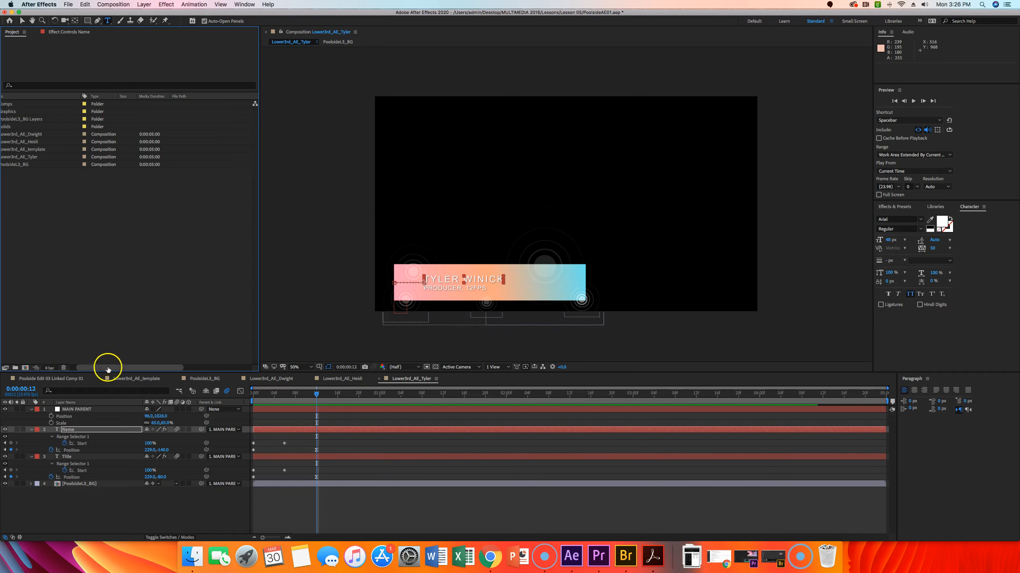
pyautogui.moveTo(106, 367); pyautogui.dragTo(100, 367)
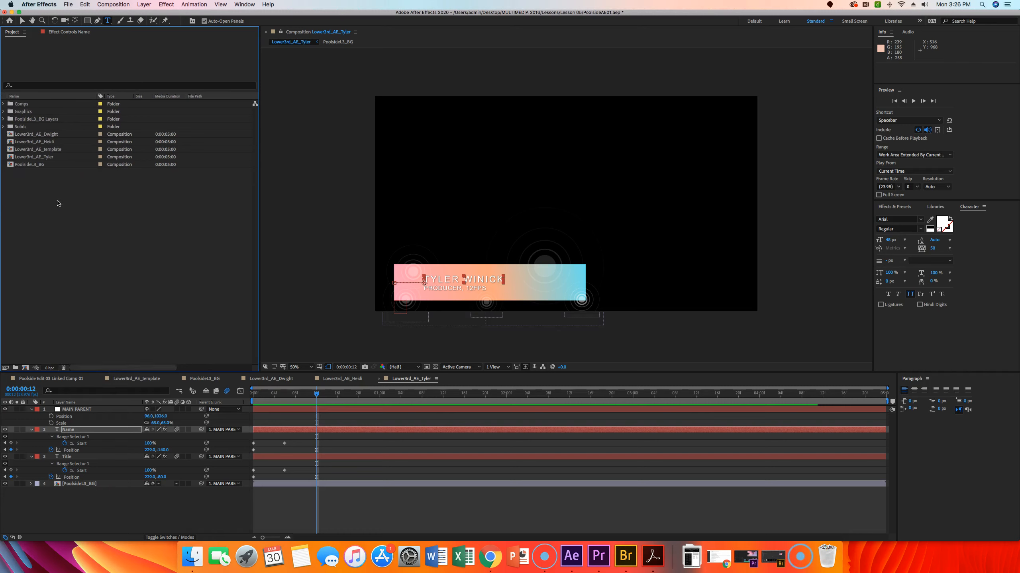
pyautogui.click(49, 157)
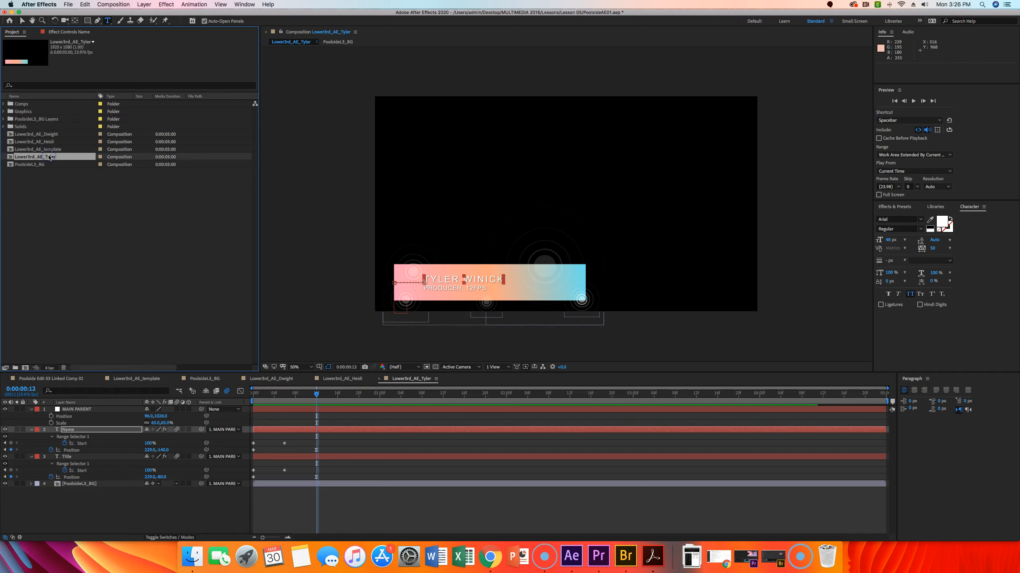
# Step: Duplicate the third presenter's composition and rename the copy with the fourth presenter's first name
pyautogui.press('super+d')
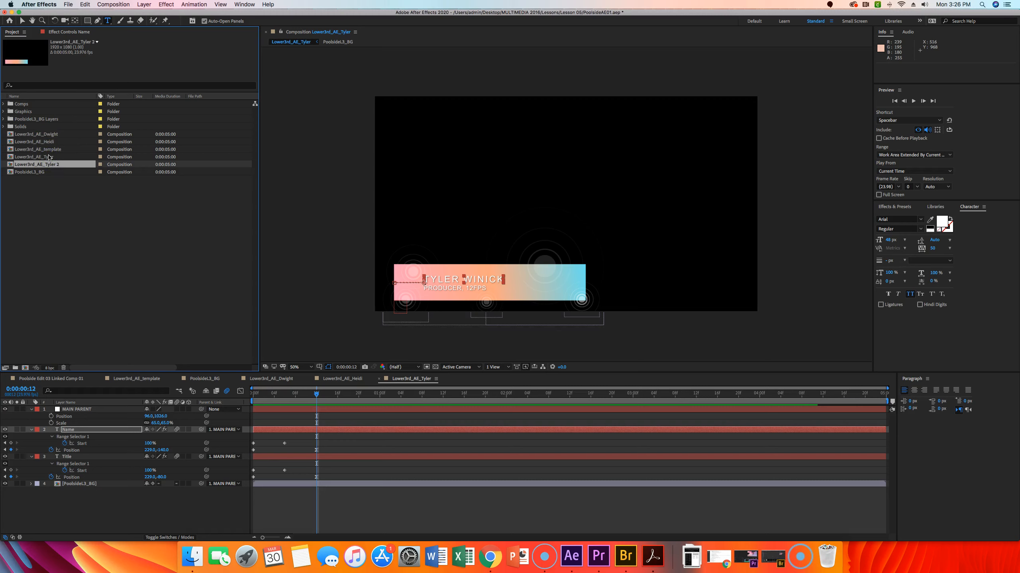
pyautogui.press('Return')
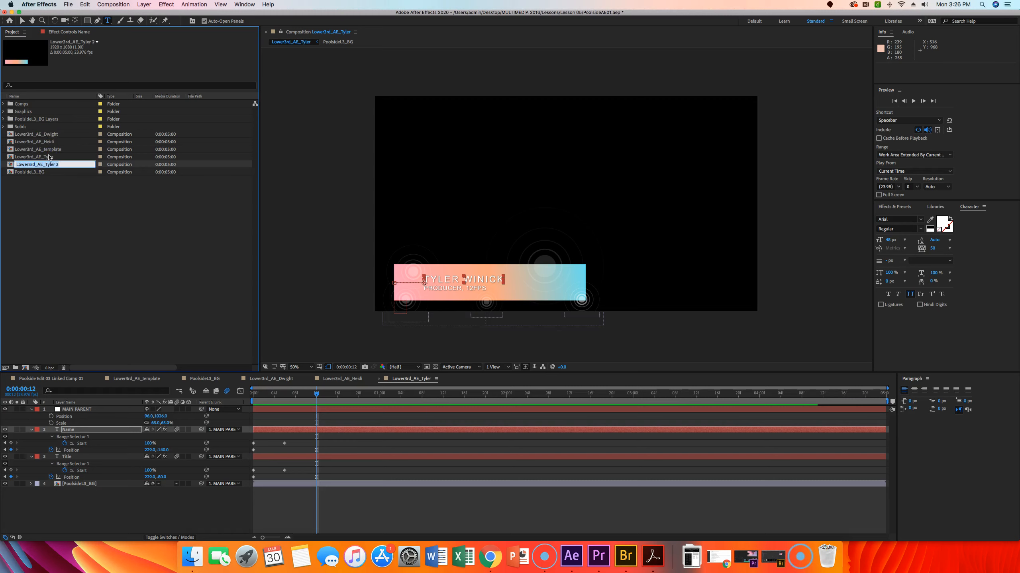
pyautogui.click(61, 164)
pyautogui.press('BackSpace')
pyautogui.press('BackSpace')
pyautogui.press('BackSpace')
pyautogui.press('BackSpace')
pyautogui.write('Adam')
pyautogui.press('Return')
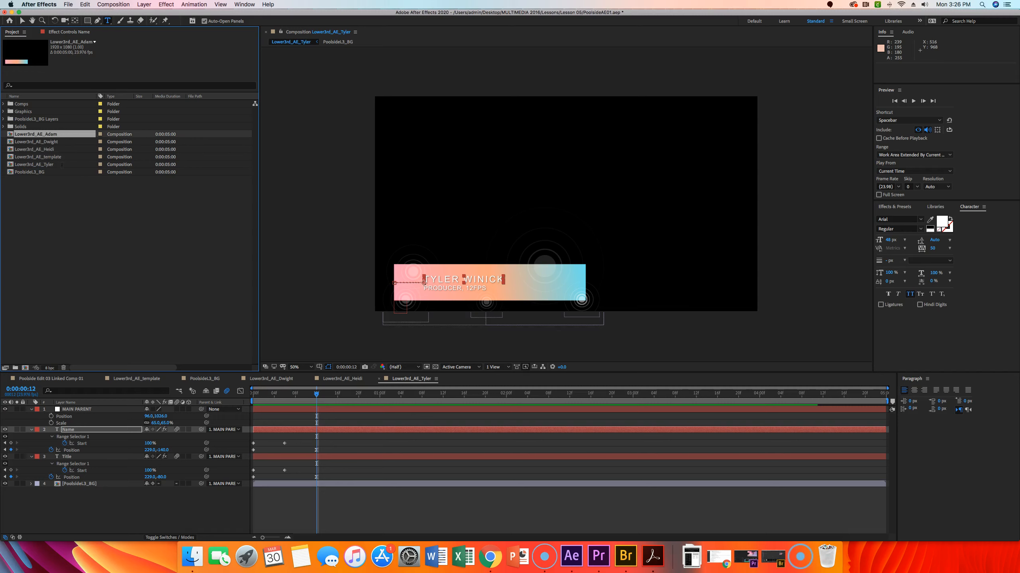
# Step: Open the fourth duplicate and replace the name text with the fourth presenter's full name
pyautogui.doubleClick(12, 135)
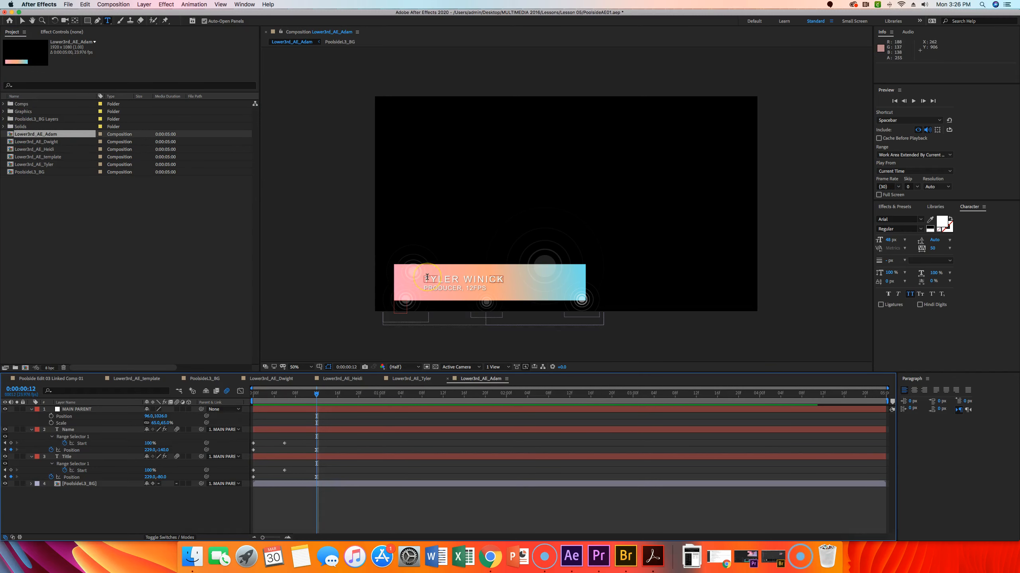
pyautogui.tripleClick(442, 278)
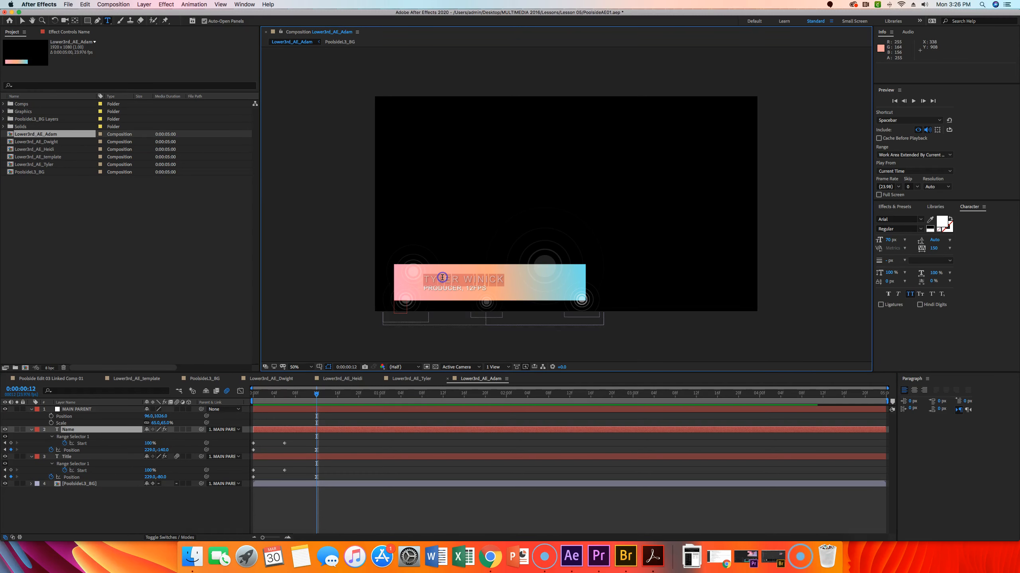
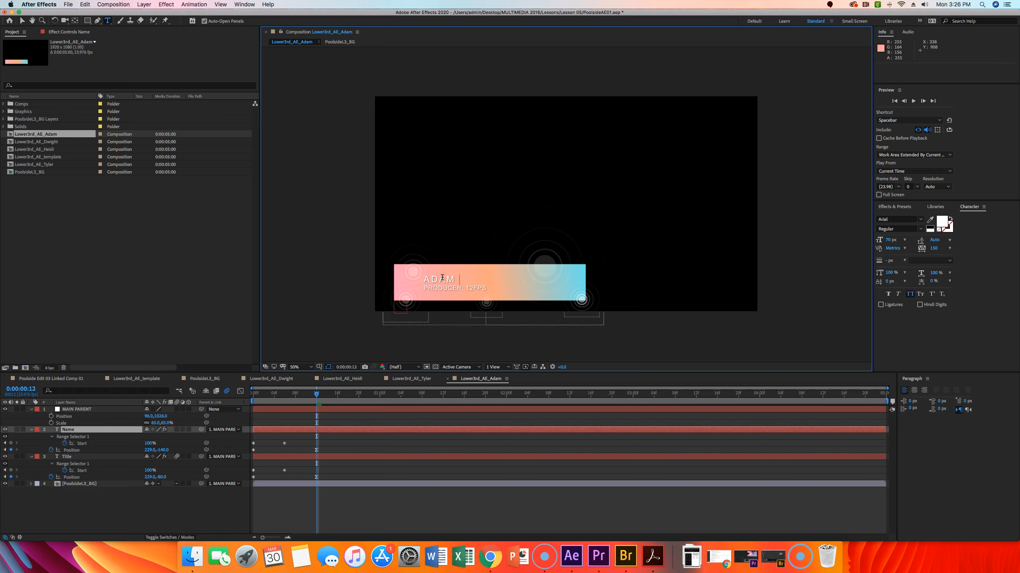
pyautogui.press('Escape')
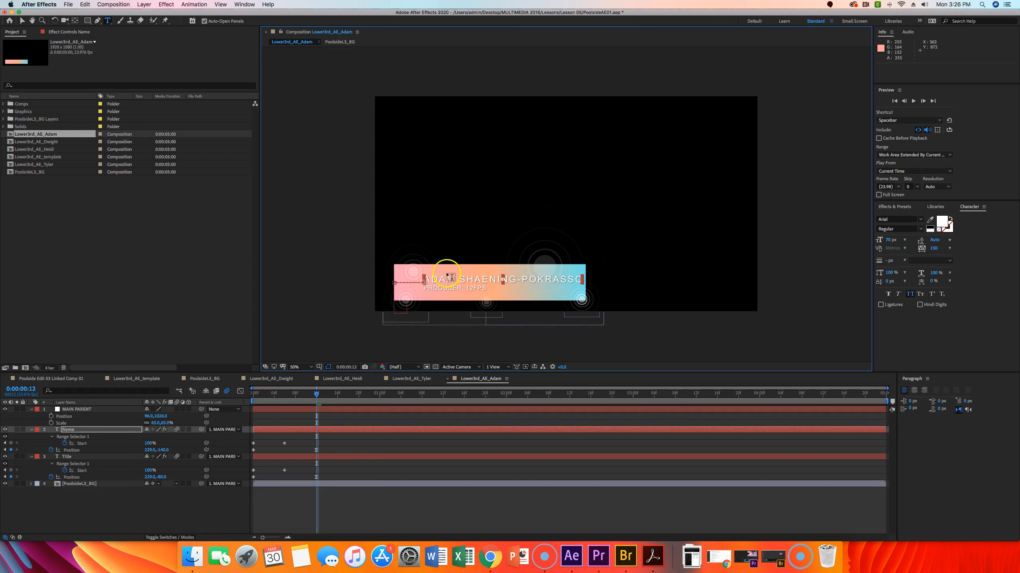
# Step: Change the role word in the title text to DIRECTOR
pyautogui.doubleClick(440, 288)
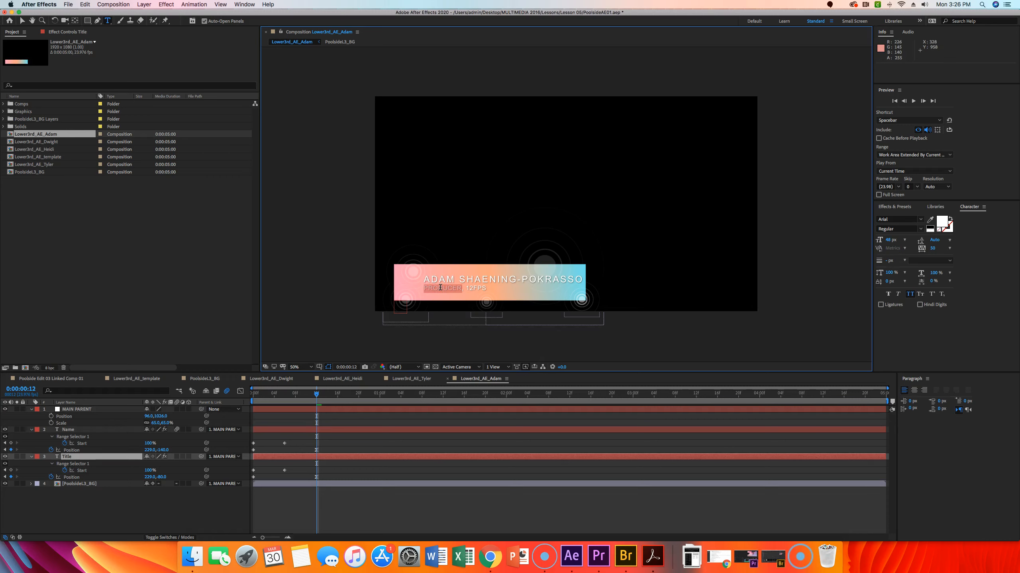
pyautogui.write('DIRECTOR')
pyautogui.click(459, 292)
pyautogui.press('Escape')
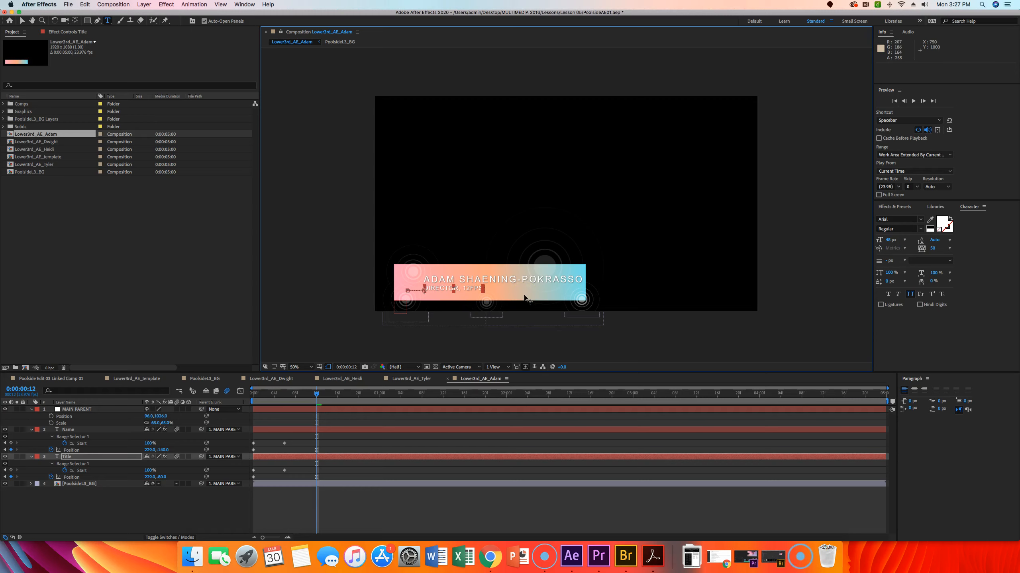
# Step: Preview the fourth presenter's lower third animation
pyautogui.press('space')
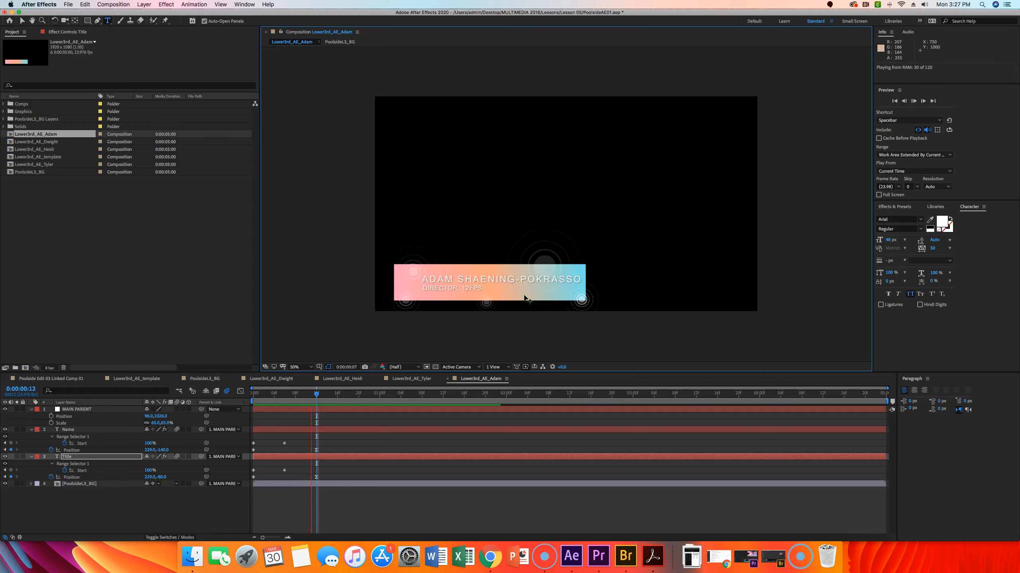
pyautogui.press('space')
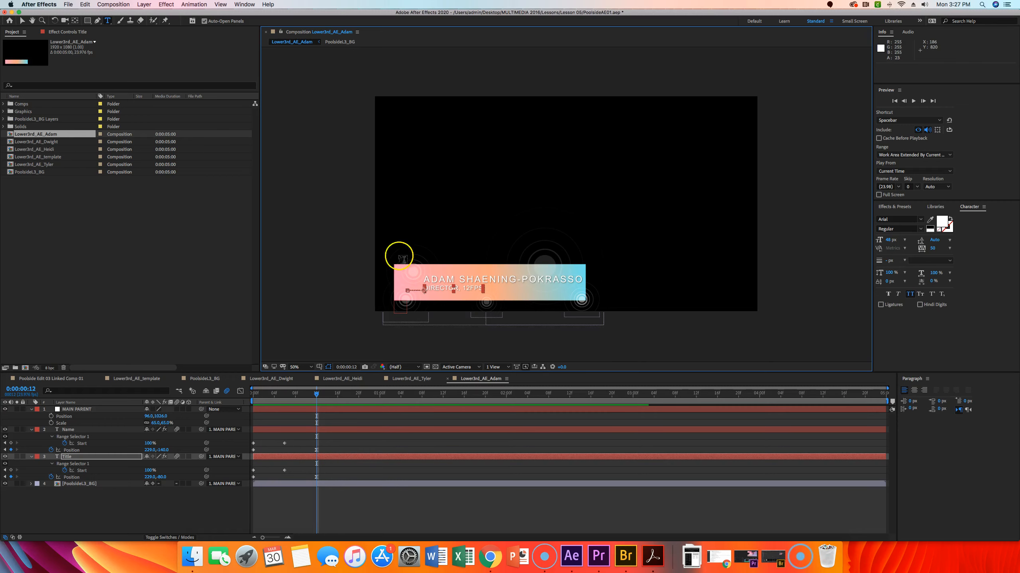
# Step: Duplicate the fourth presenter's composition and rename the copy with the fifth presenter's first name
pyautogui.click(128, 266)
pyautogui.click(33, 134)
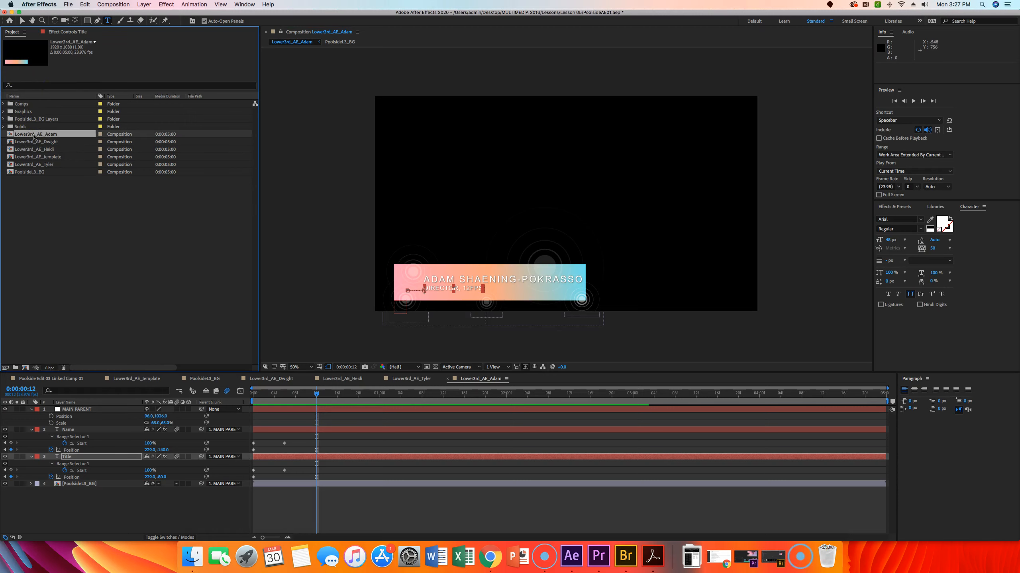
pyautogui.press('super+d')
pyautogui.click(43, 142)
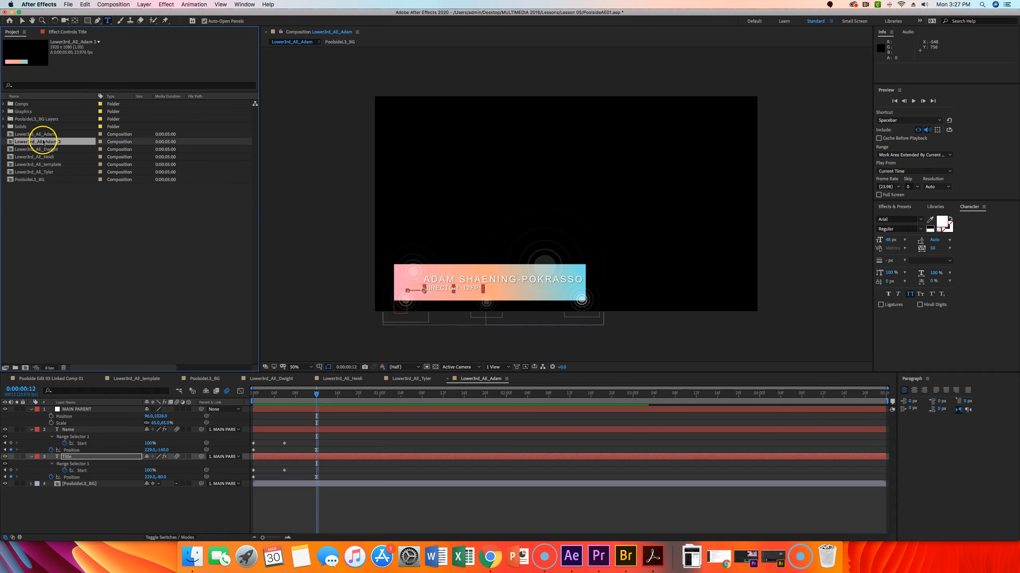
pyautogui.moveTo(64, 142); pyautogui.dragTo(45, 140)
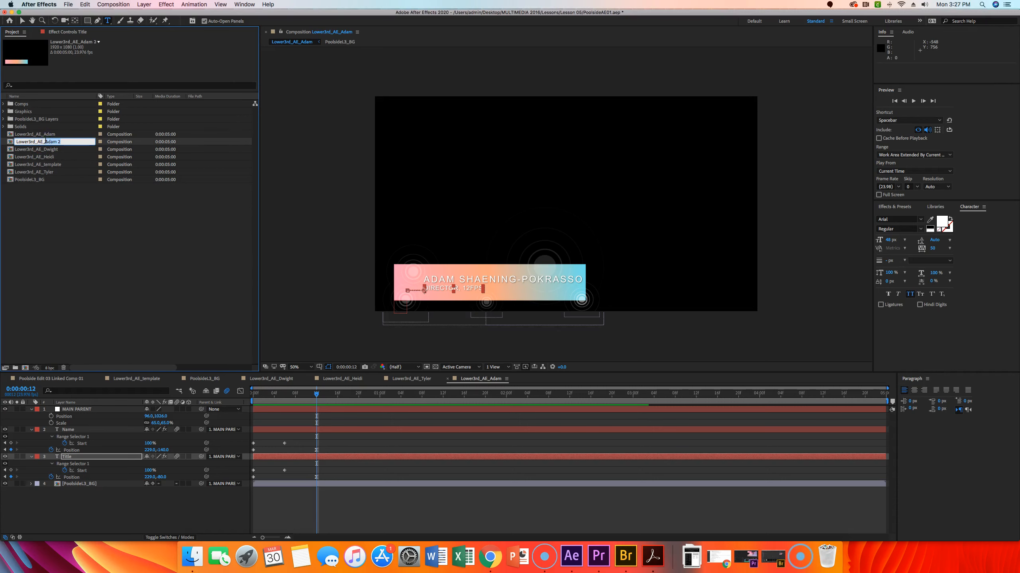
pyautogui.write('E')
pyautogui.press('Return')
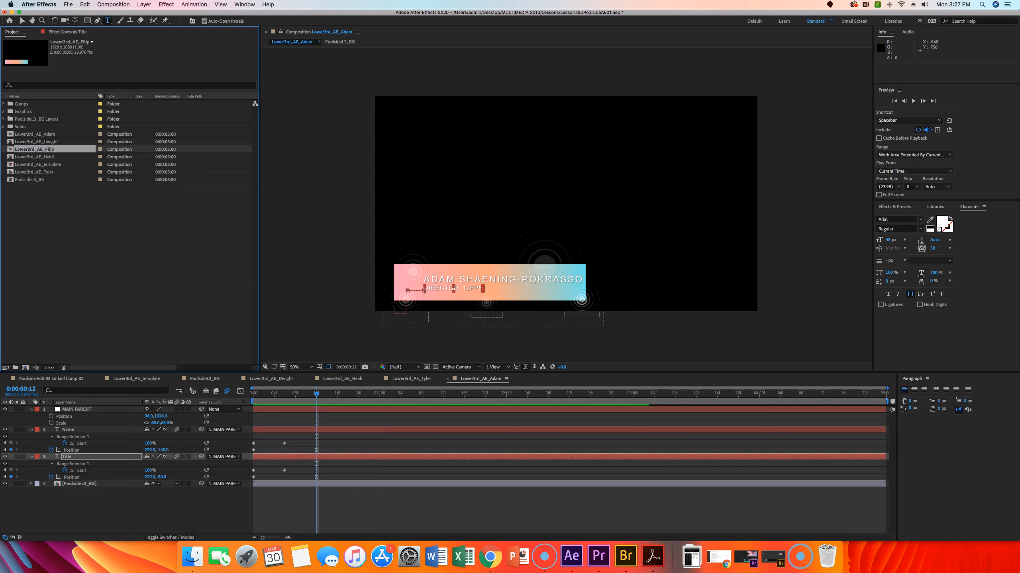
# Step: Open the fifth duplicate and replace the name text with the fifth presenter's full name
pyautogui.doubleClick(10, 150)
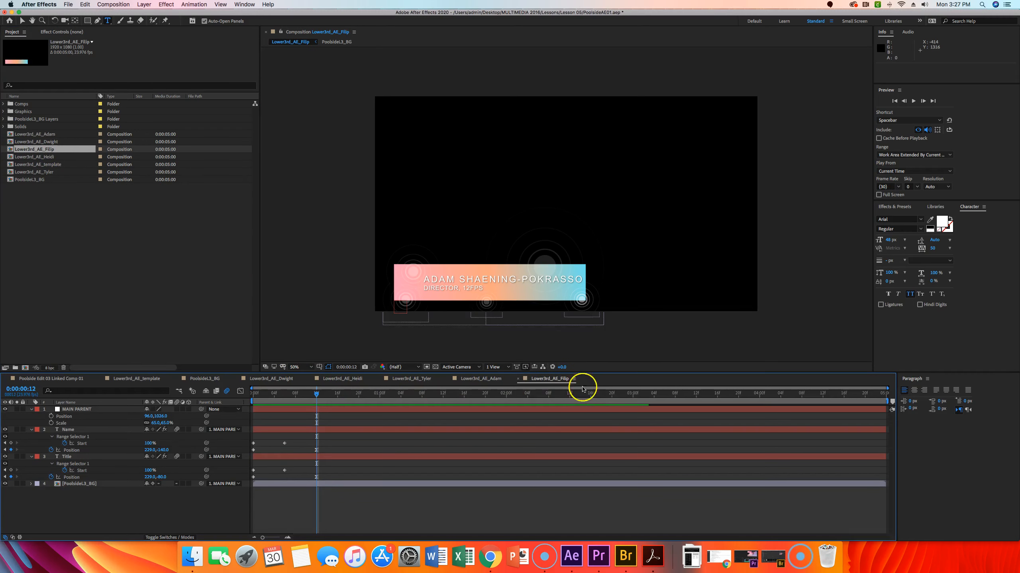
pyautogui.tripleClick(471, 284)
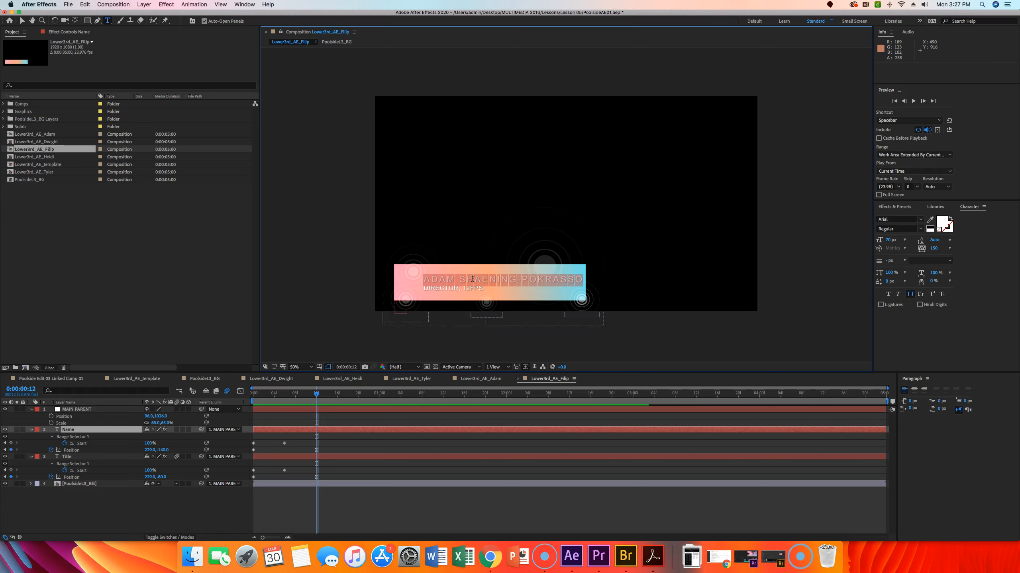
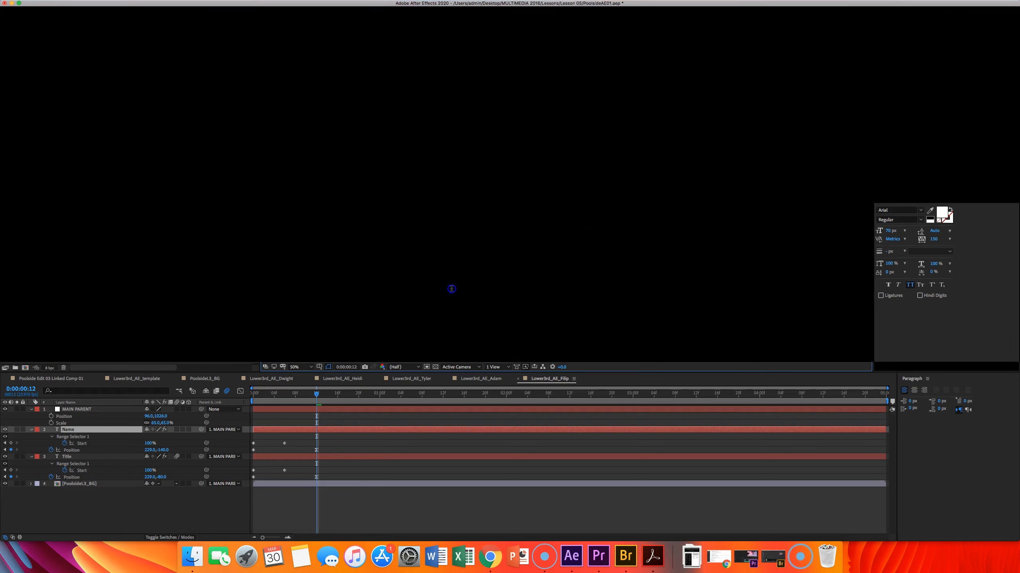
# Step: Replace the title text with MUSICIAN, POOLSIDE
pyautogui.tripleClick(451, 289)
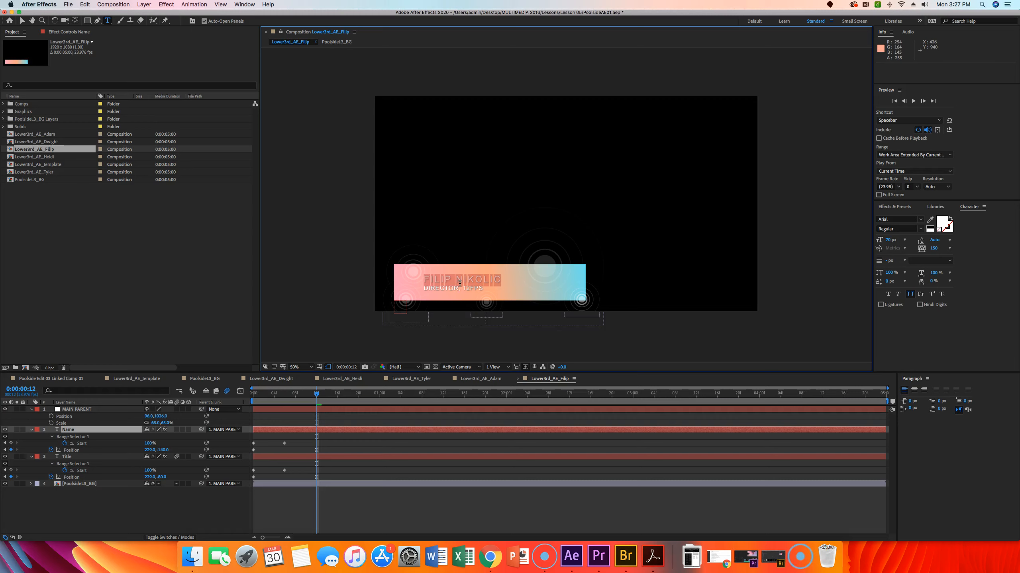
pyautogui.tripleClick(444, 288)
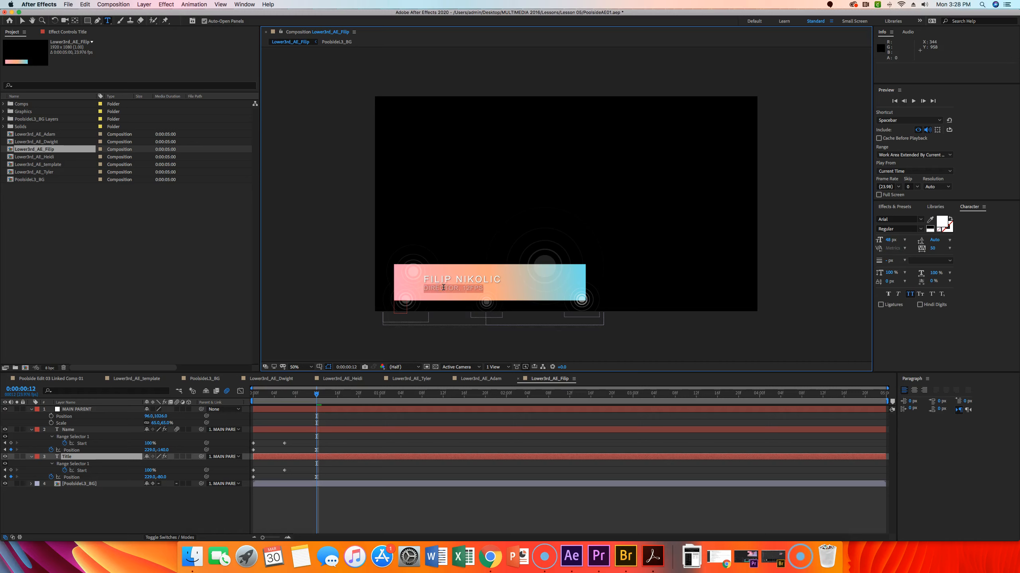
pyautogui.write('MUSICIAN, POOLSIDE')
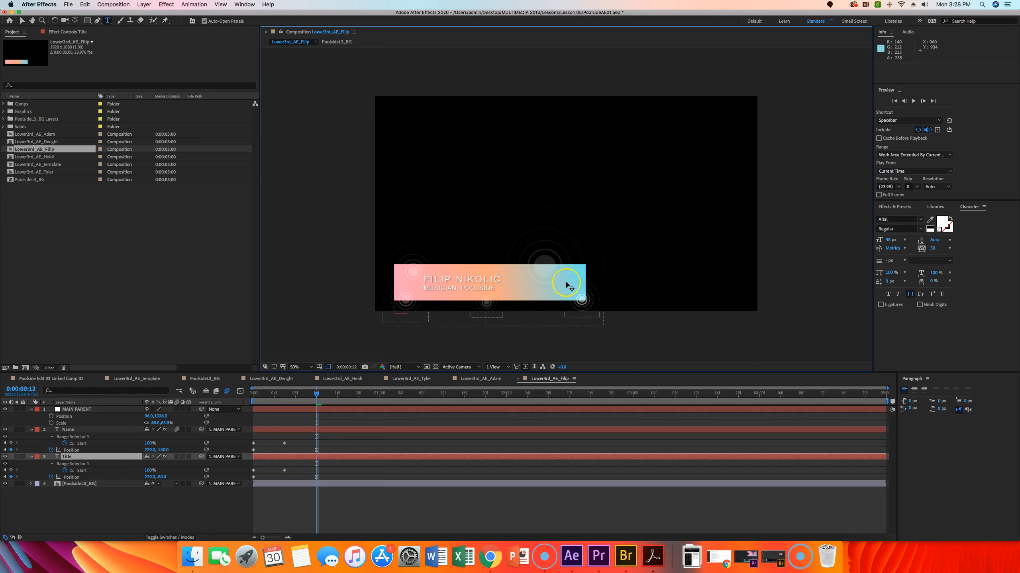
pyautogui.press('Escape')
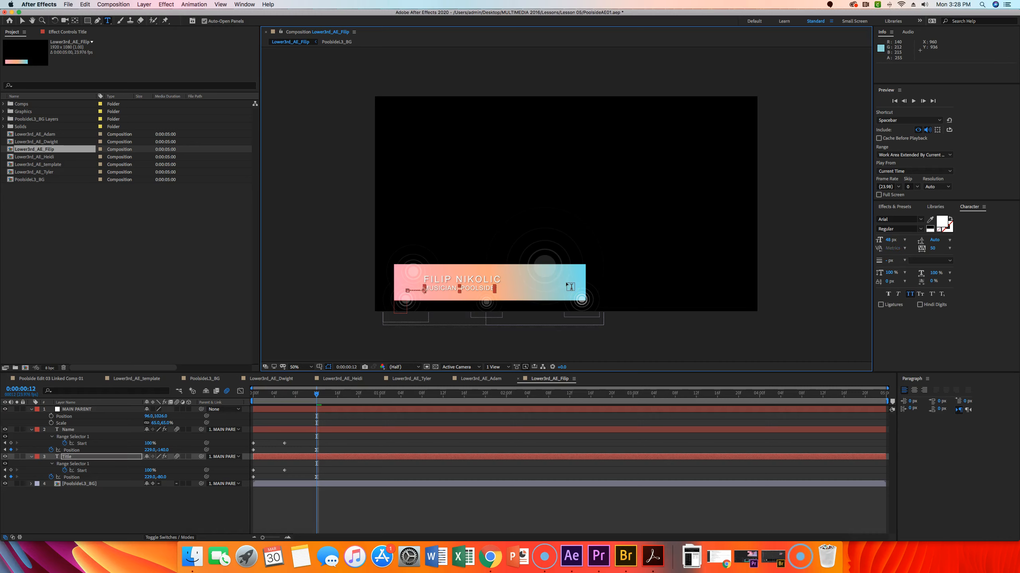
# Step: Preview the fifth presenter's lower third animation
pyautogui.press('space')
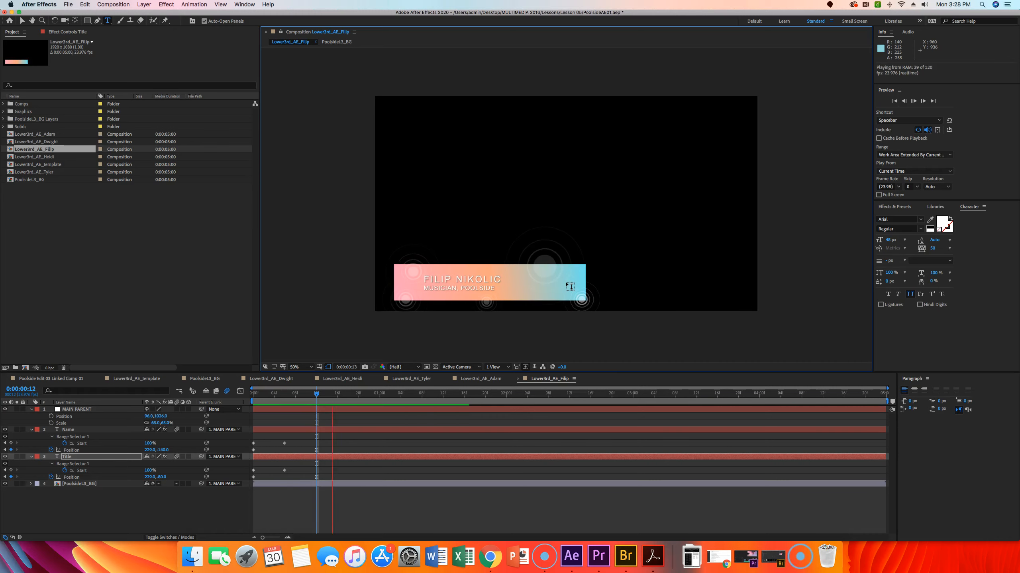
pyautogui.press('space')
# Step: Move all the lower-third compositions and the Poolside3_BG composition into the Comps folder
pyautogui.click(364, 212)
pyautogui.click(150, 227)
pyautogui.click(56, 151)
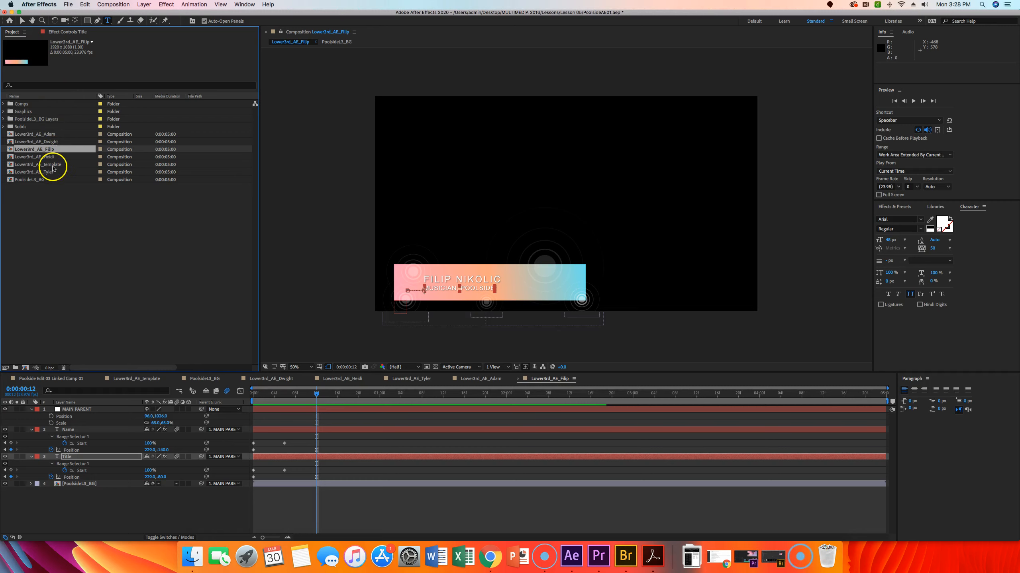
pyautogui.moveTo(11, 185); pyautogui.dragTo(57, 134)
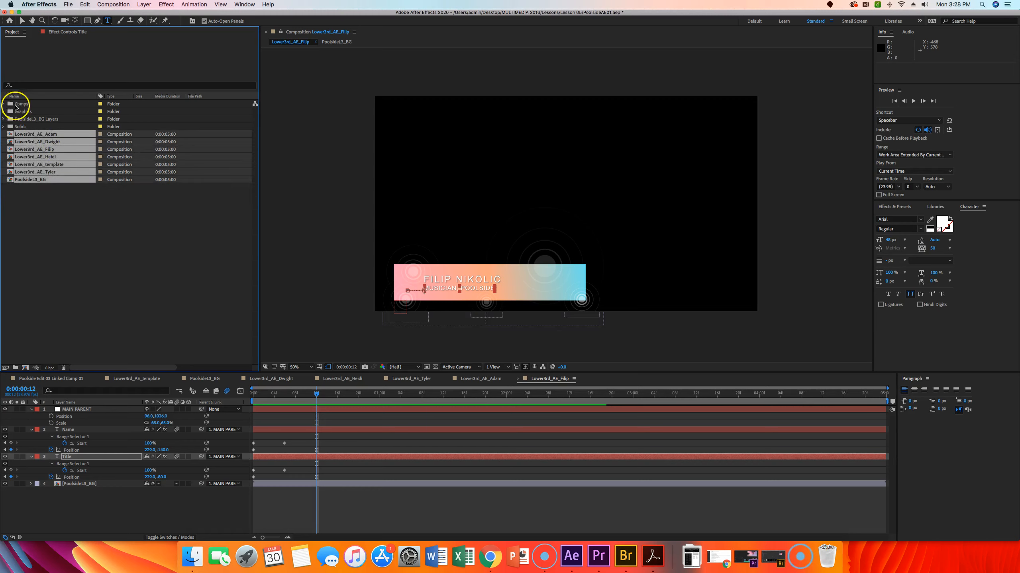
pyautogui.moveTo(18, 105)
pyautogui.mouseDown()
pyautogui.moveTo(25, 136)
pyautogui.moveTo(21, 106)
pyautogui.mouseUp()
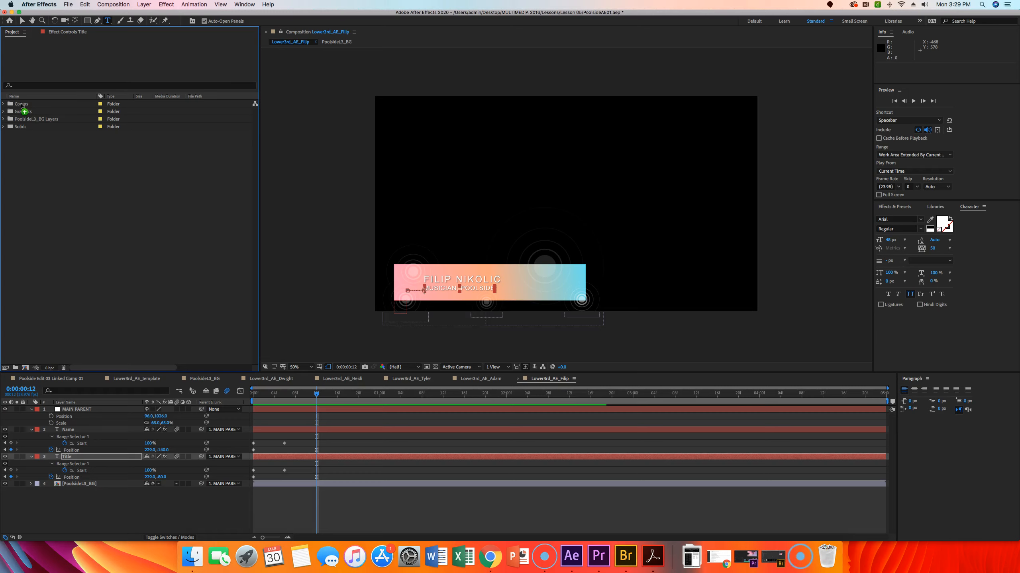
# Step: Save the project
pyautogui.click(10, 120)
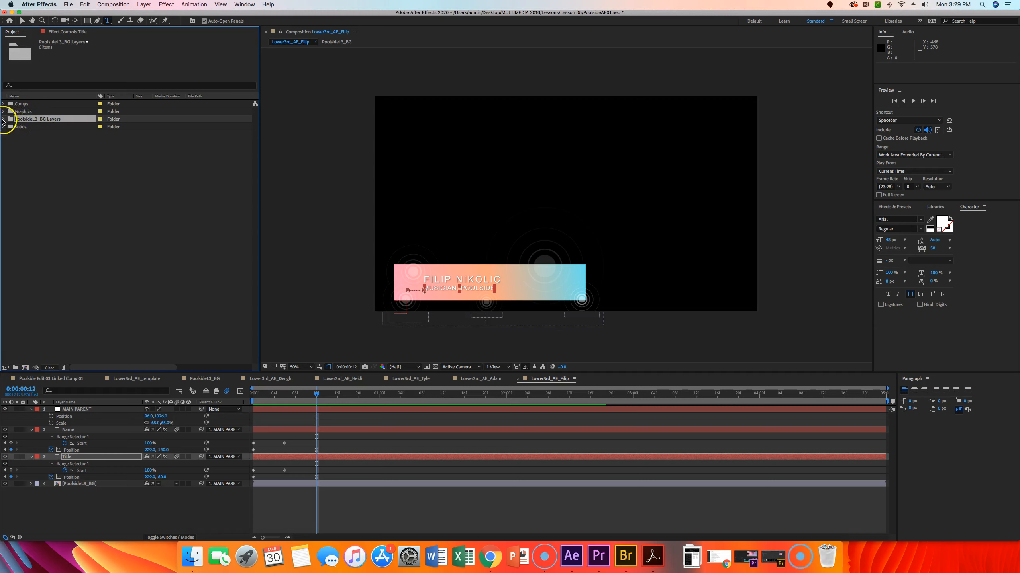
pyautogui.click(3, 120)
pyautogui.click(4, 120)
pyautogui.click(68, 5)
pyautogui.click(82, 61)
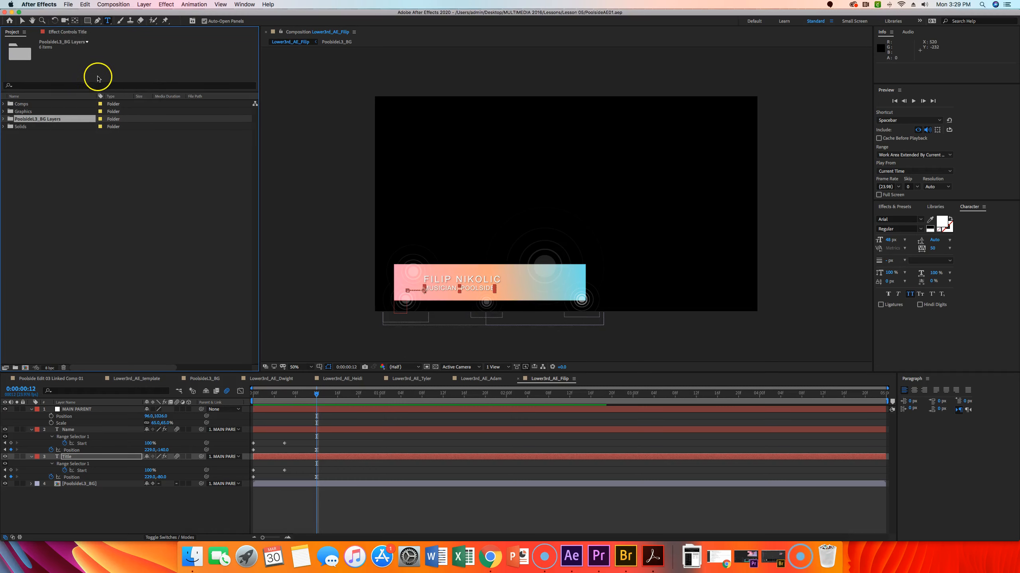